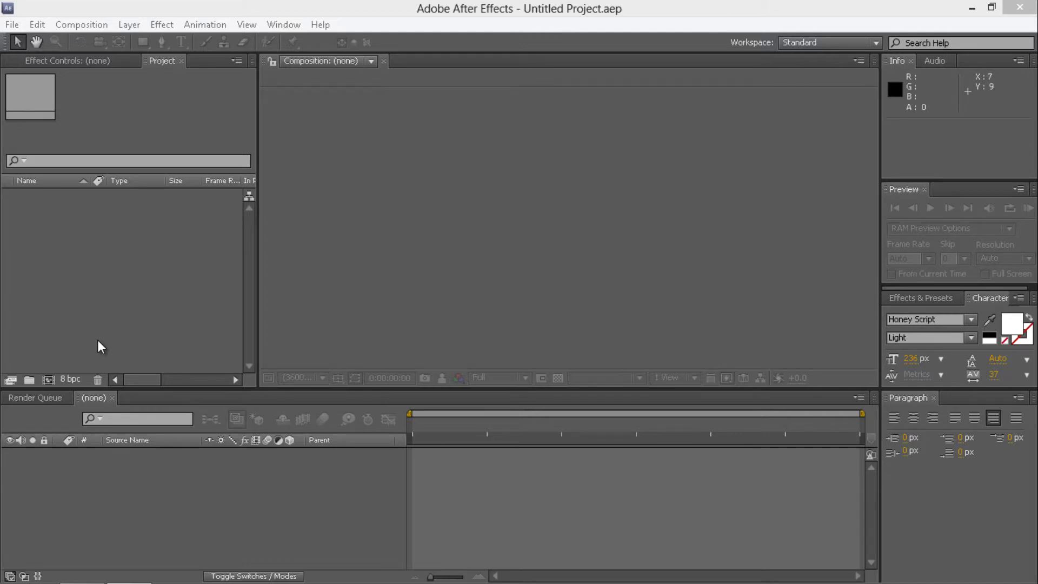
# Create the HDTV 1080 29.97 composition, type 'Hey' in a text box, and centre it.
pyautogui.click(42, 379)
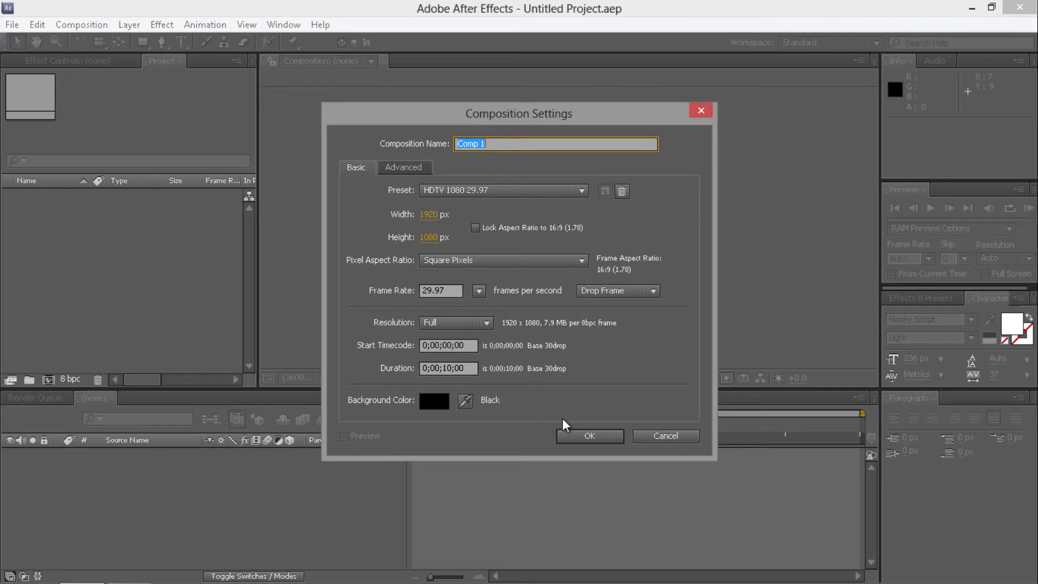
pyautogui.click(572, 435)
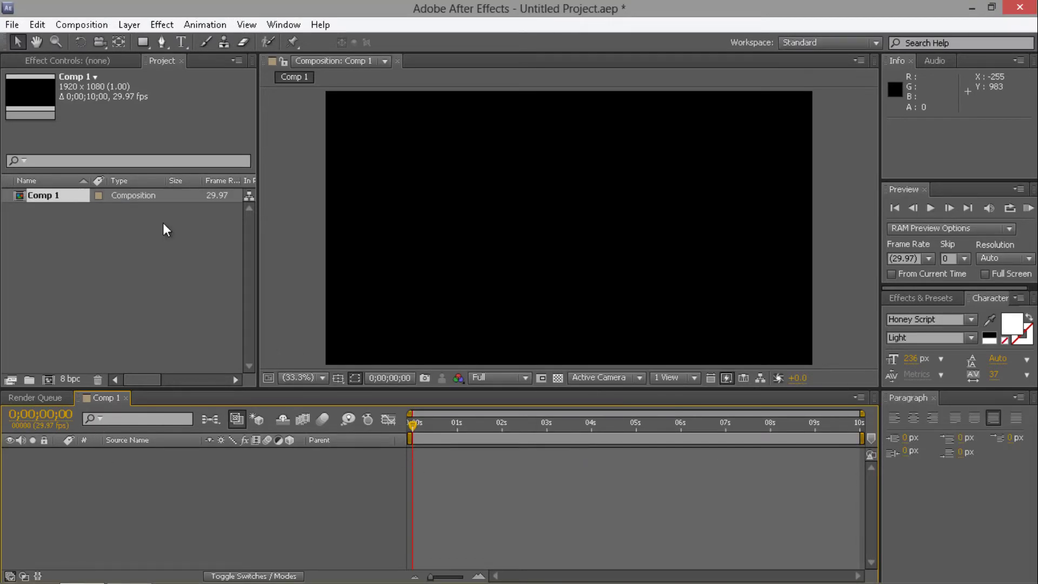
pyautogui.click(183, 41)
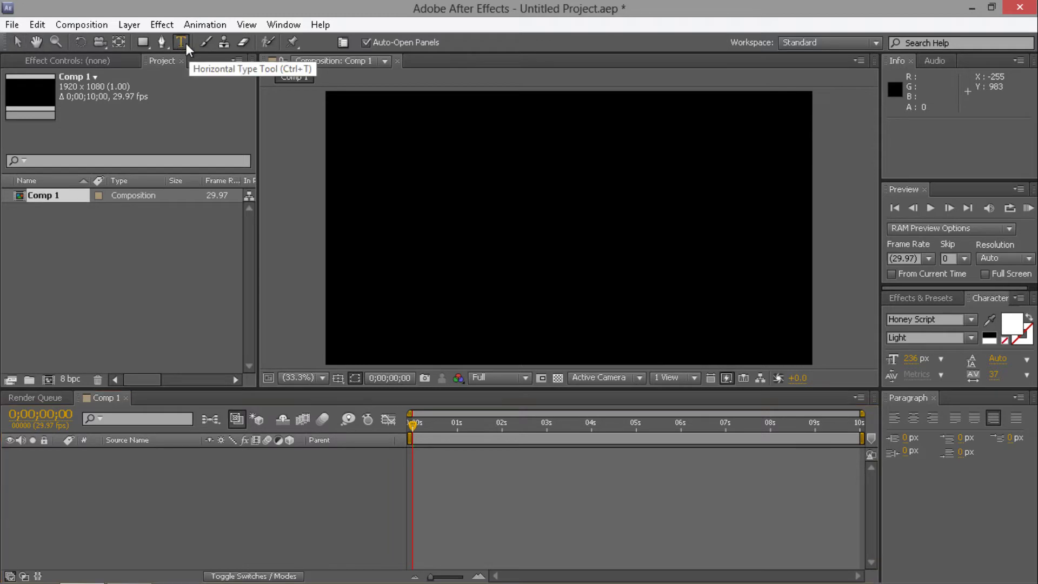
pyautogui.moveTo(344, 126); pyautogui.dragTo(791, 326)
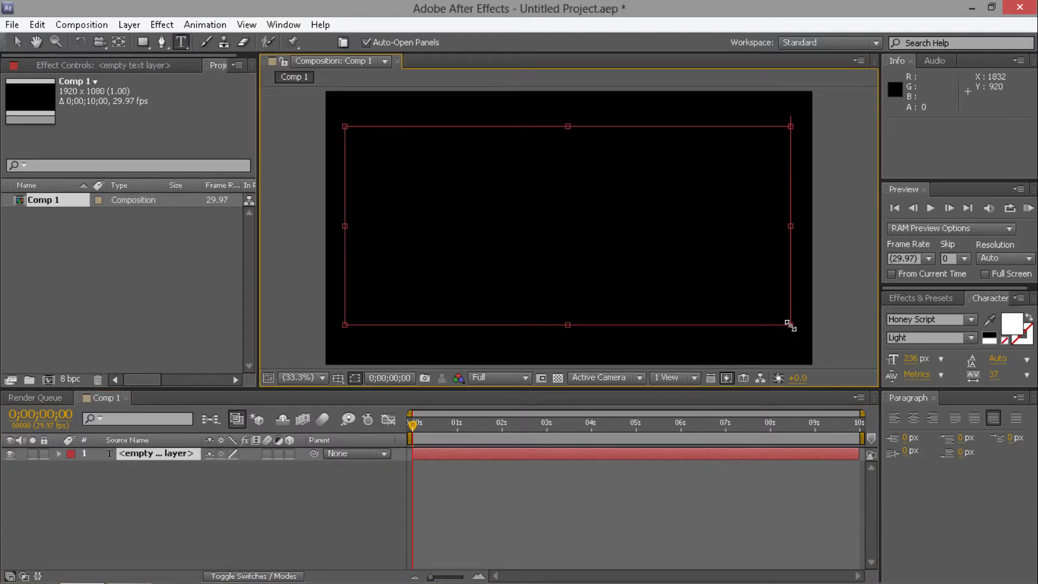
pyautogui.write('Hey')
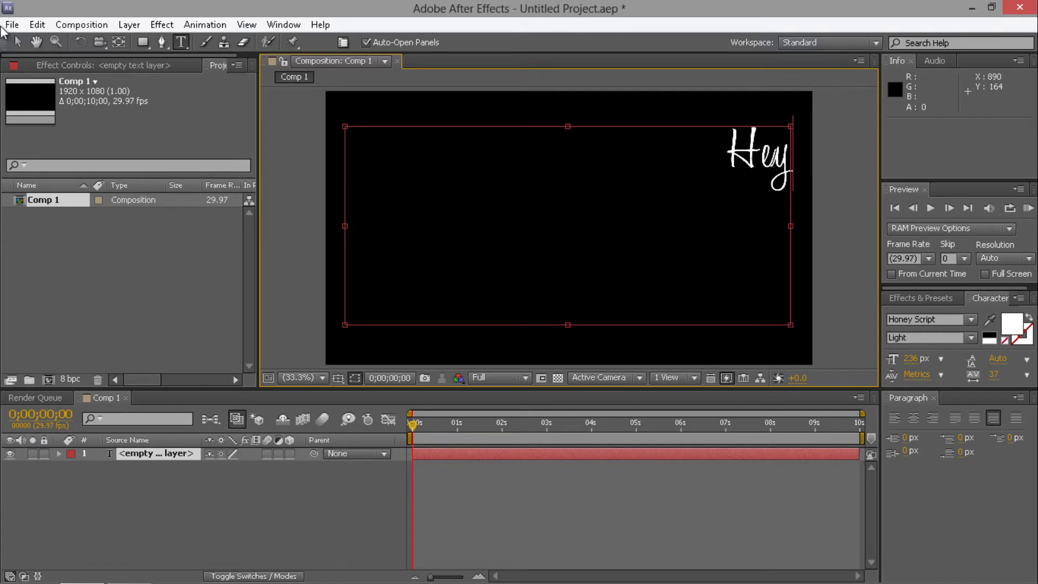
pyautogui.click(18, 42)
pyautogui.moveTo(740, 157); pyautogui.dragTo(537, 228)
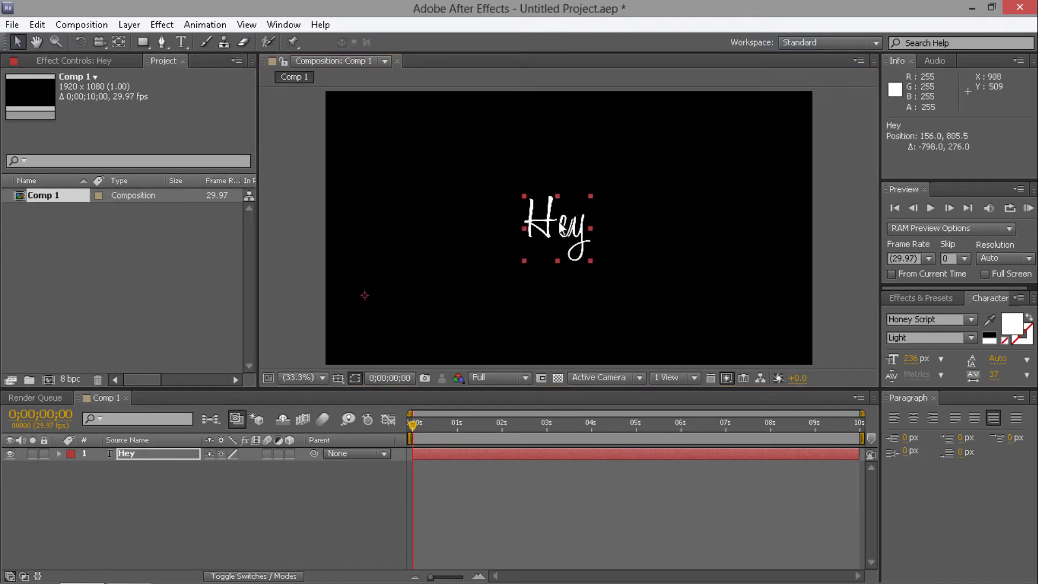
# Try the SemiBold font style on Hey, then revert it to Light.
pyautogui.click(972, 337)
pyautogui.click(936, 368)
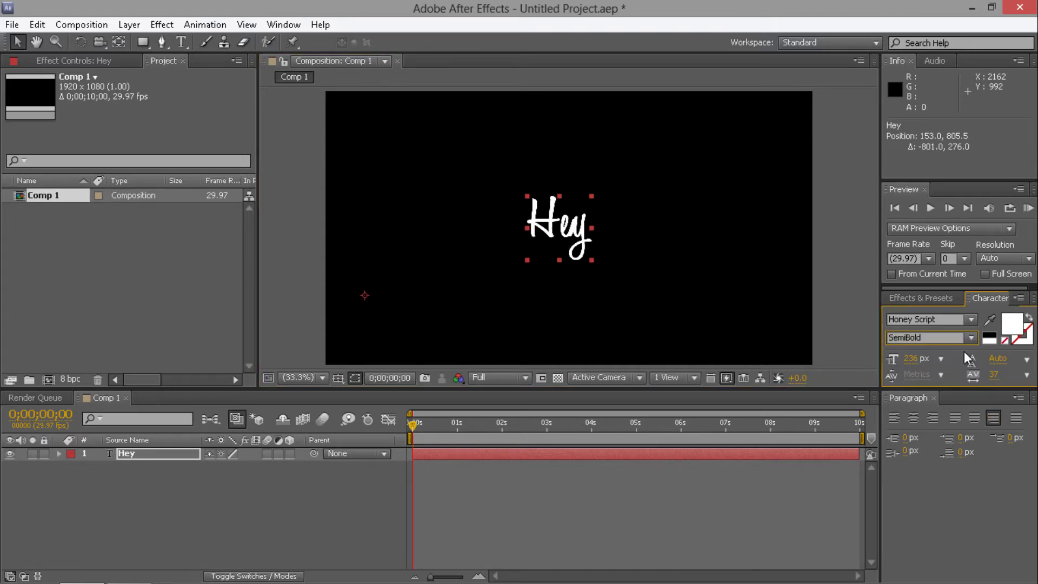
pyautogui.click(975, 338)
pyautogui.click(954, 351)
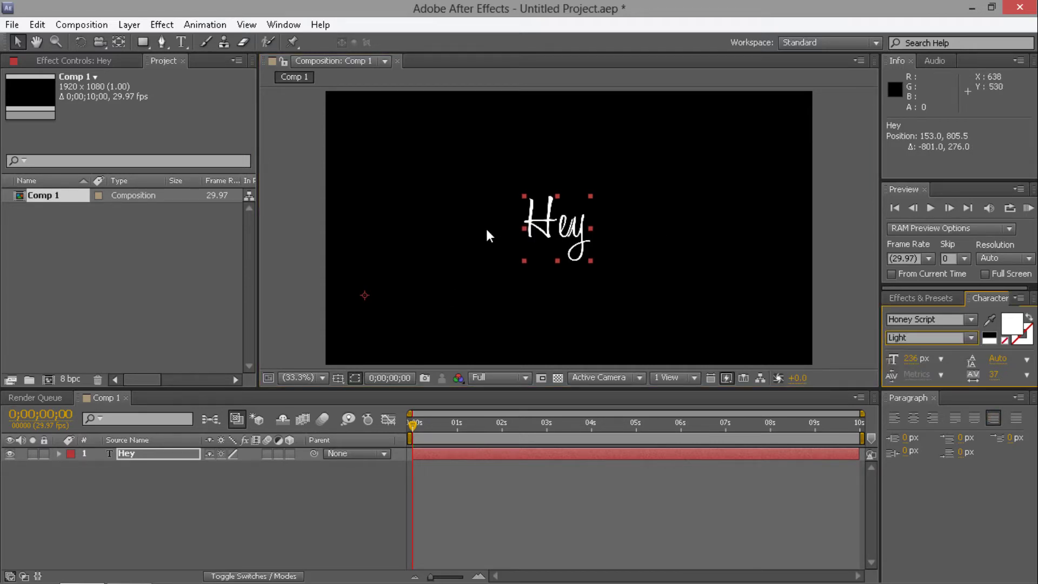
# Show the title/action safe margins and nudge the Hey text slightly right.
pyautogui.click(345, 376)
pyautogui.click(360, 394)
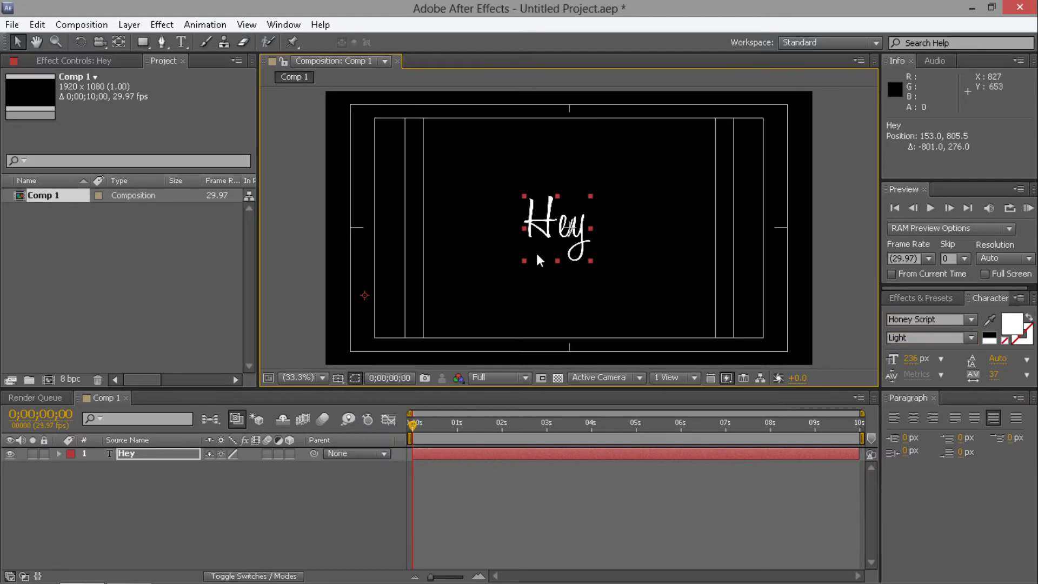
pyautogui.moveTo(554, 226); pyautogui.dragTo(563, 227)
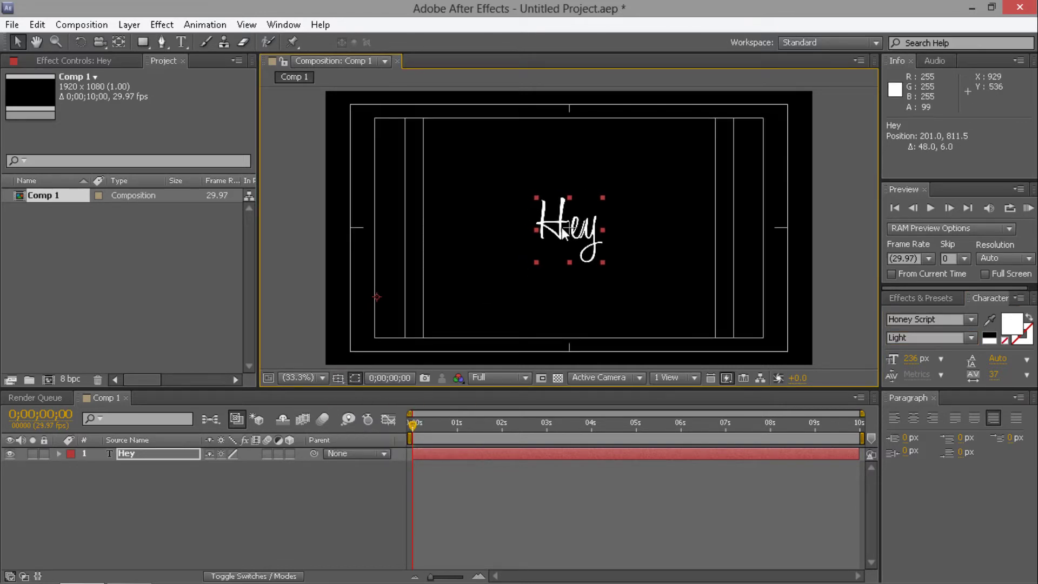
pyautogui.press('/')
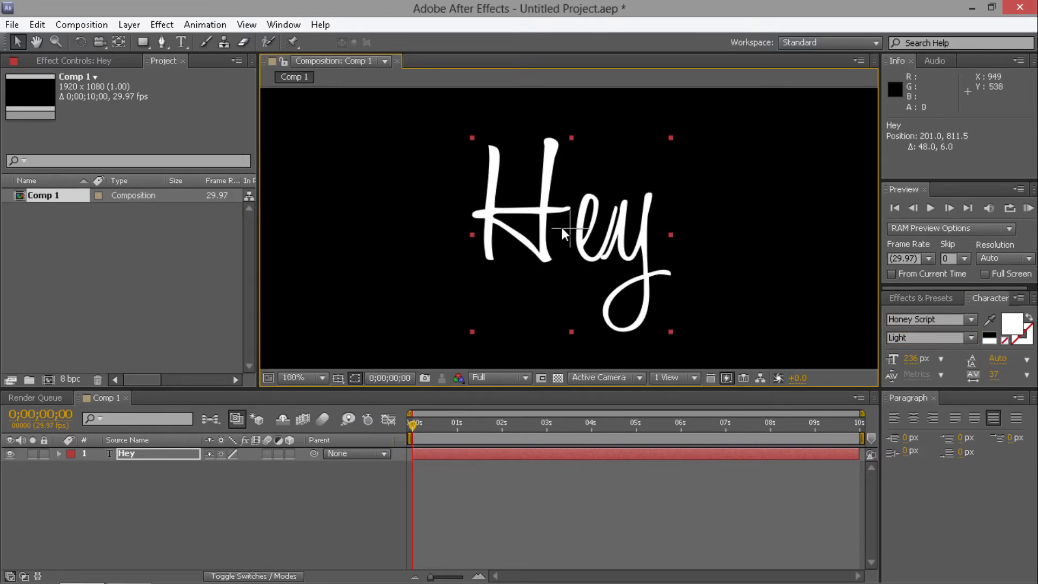
pyautogui.press(',')
pyautogui.press(',')
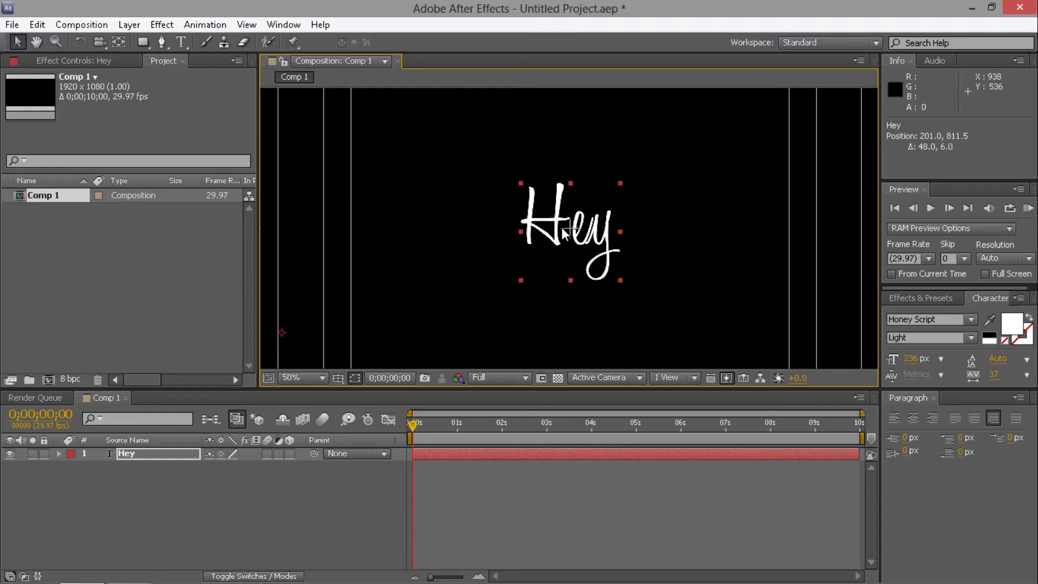
# Fit the whole composition in the viewer and hide the safe margins again.
pyautogui.click(338, 378)
pyautogui.click(342, 375)
pyautogui.press(',')
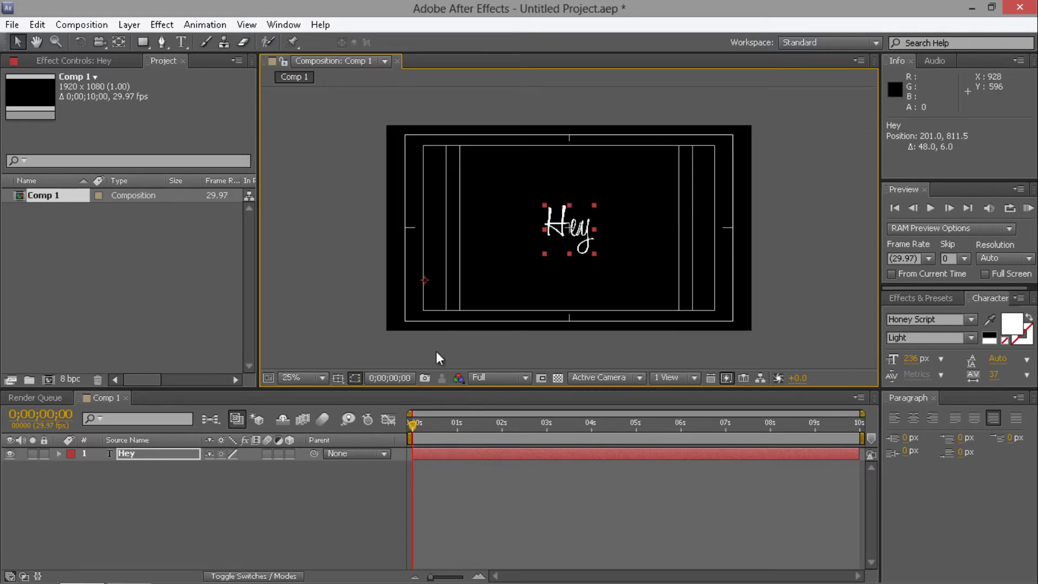
pyautogui.click(320, 375)
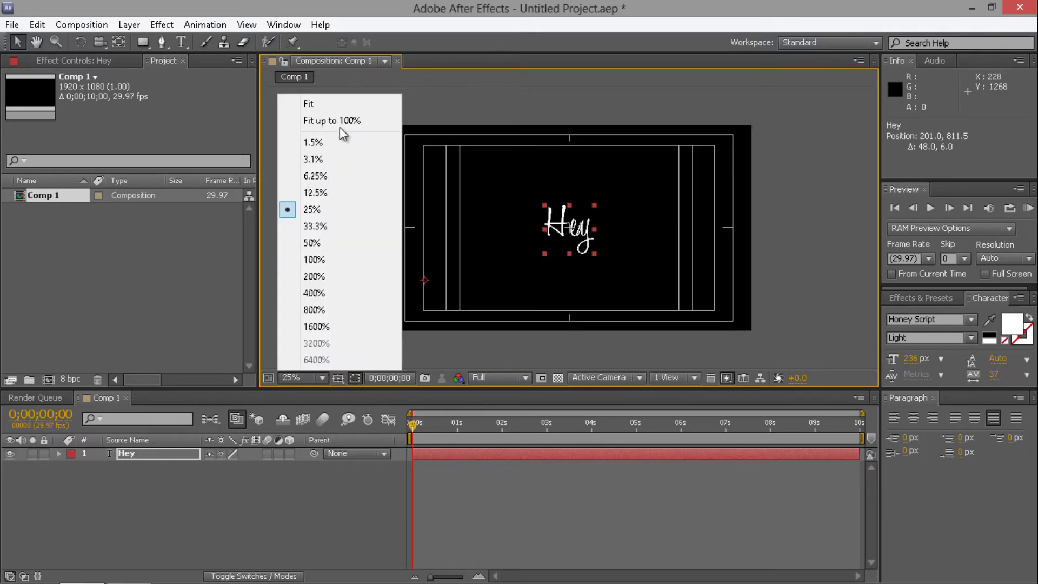
pyautogui.click(320, 106)
pyautogui.click(339, 378)
pyautogui.click(355, 395)
pyautogui.click(300, 251)
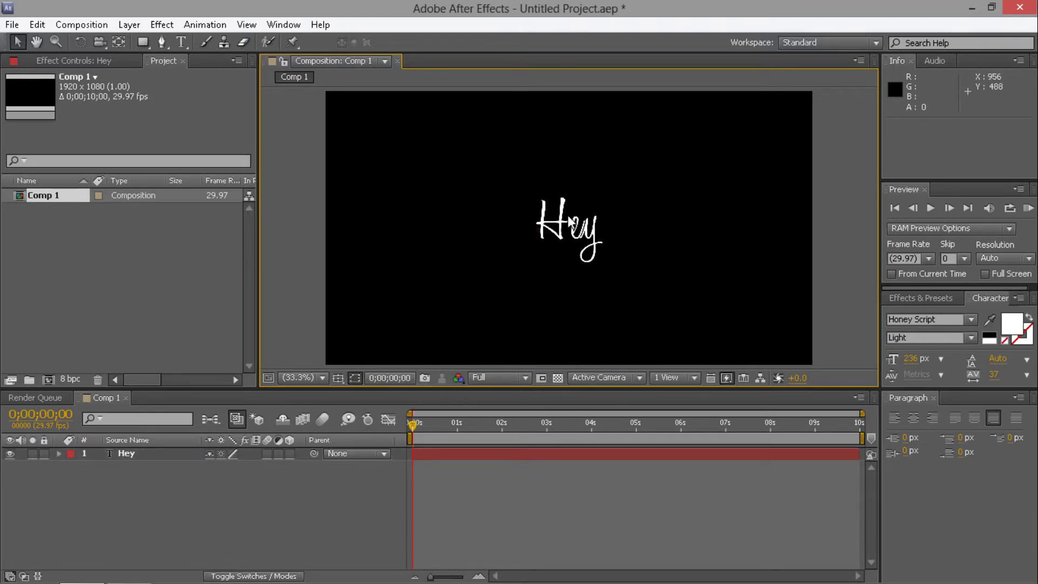
pyautogui.click(224, 487)
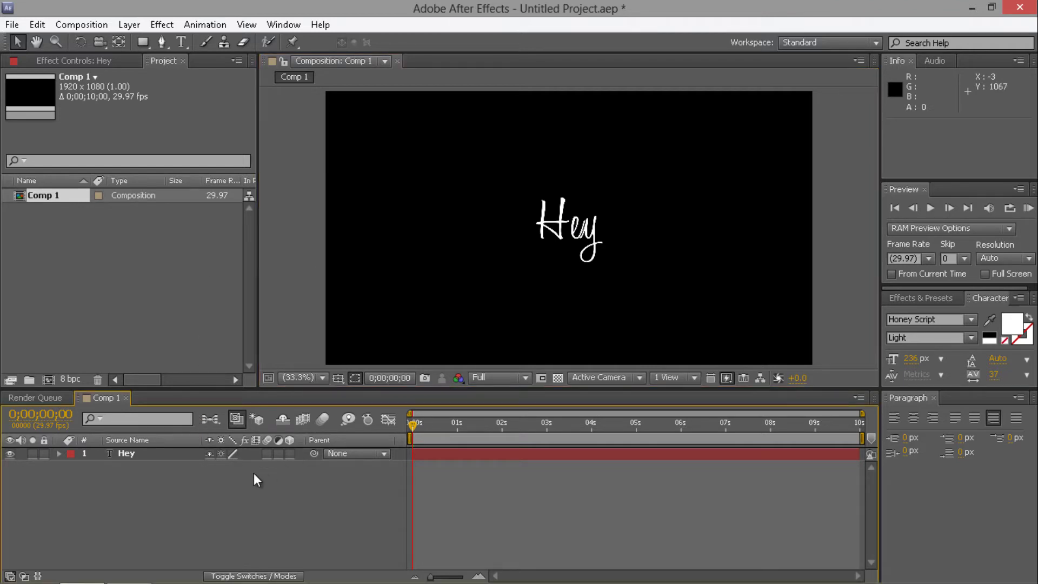
# Add a new light via Layer > New > Light and set its type to Point instead of Spot.
pyautogui.click(130, 23)
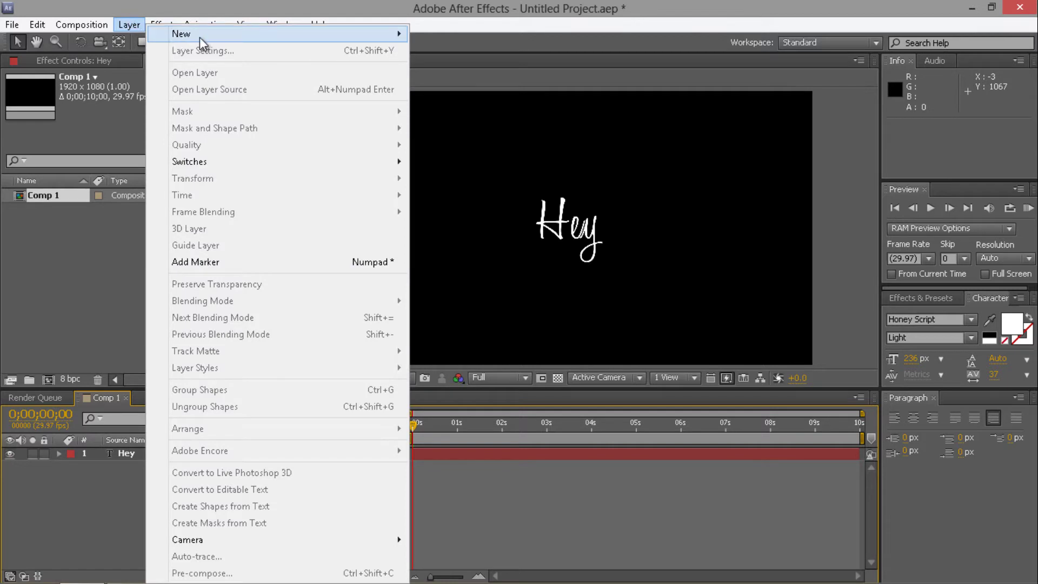
pyautogui.moveTo(203, 39)
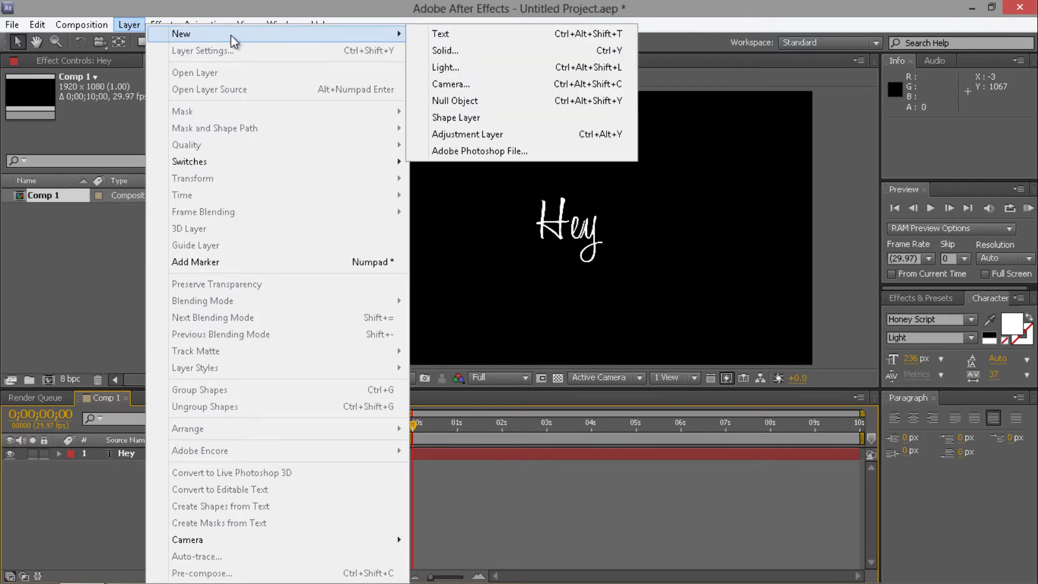
pyautogui.click(455, 68)
pyautogui.click(531, 158)
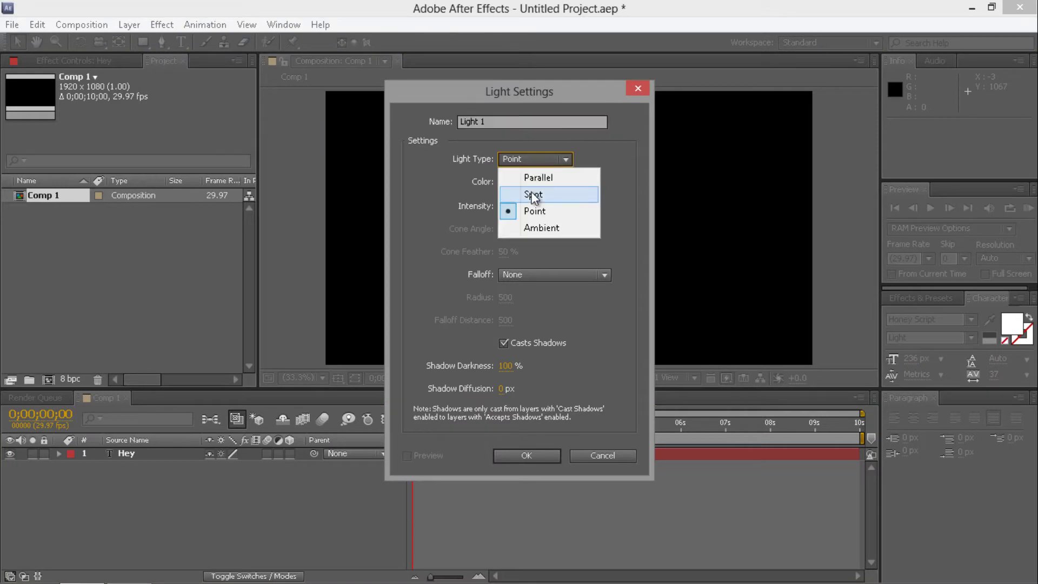
pyautogui.click(535, 193)
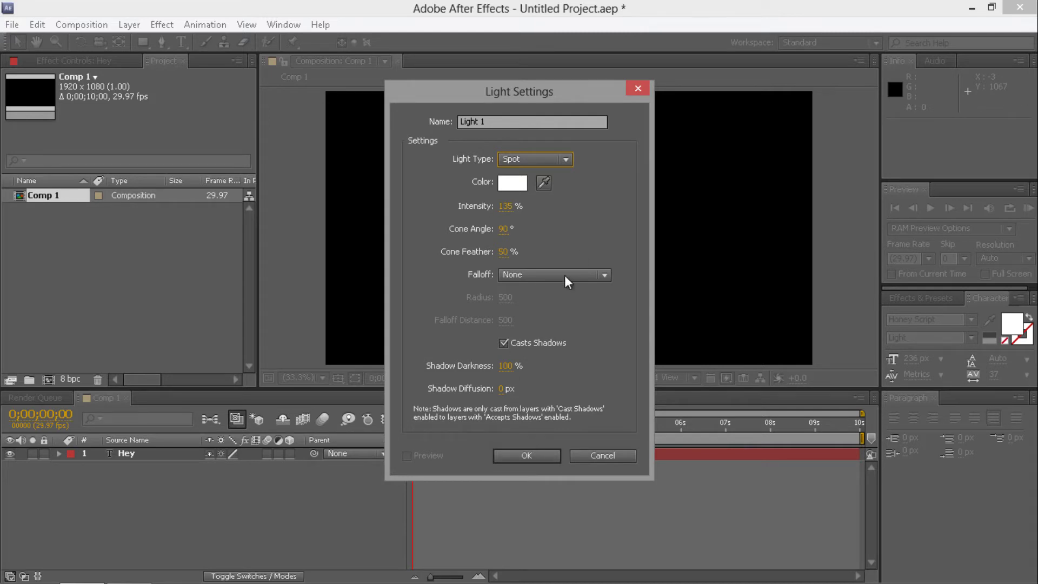
pyautogui.click(537, 158)
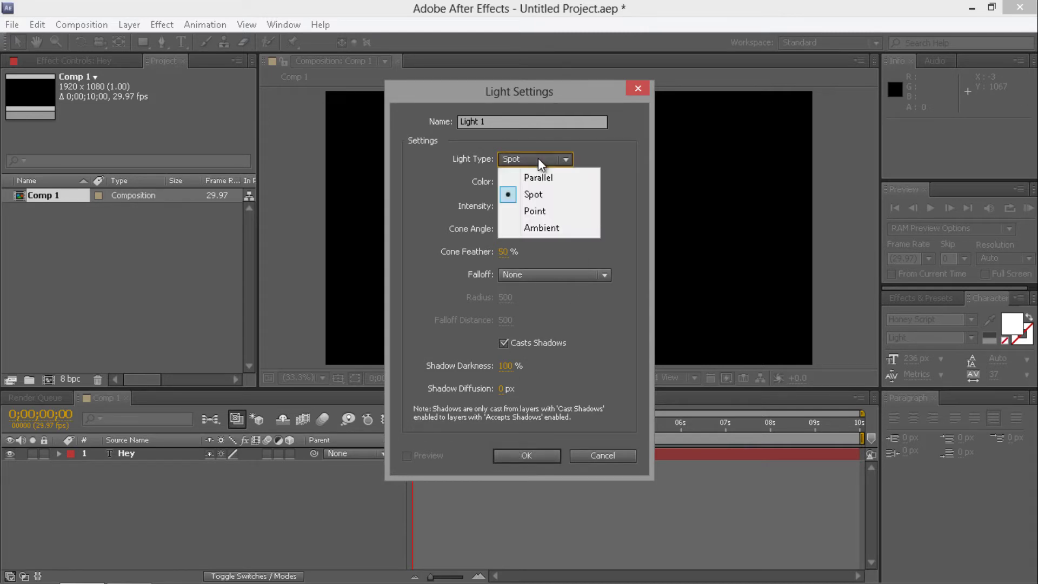
pyautogui.click(541, 210)
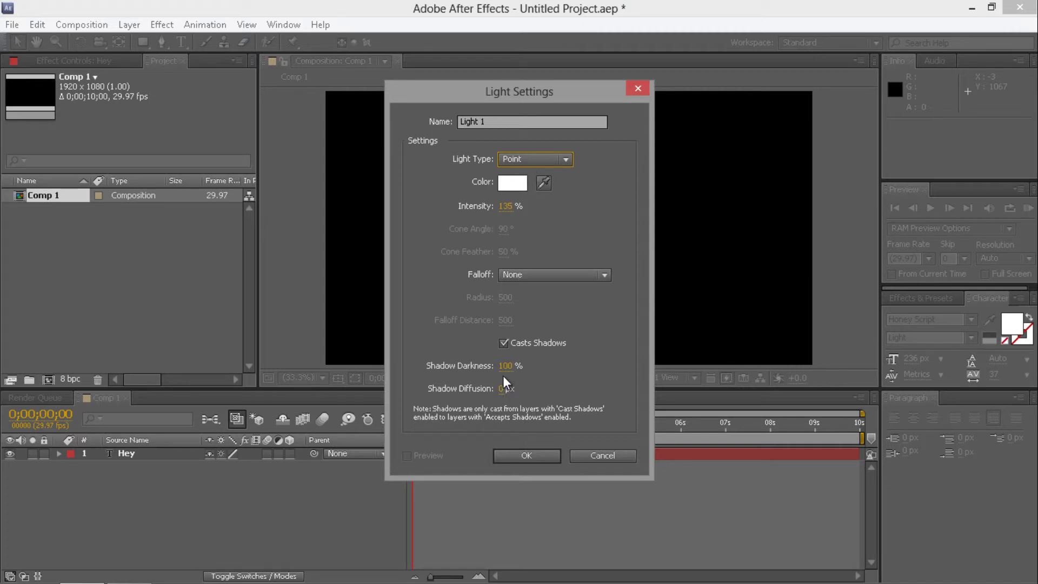
# Confirm Light 1 at 135% intensity and dismiss the 2D-layer warning.
pyautogui.click(536, 455)
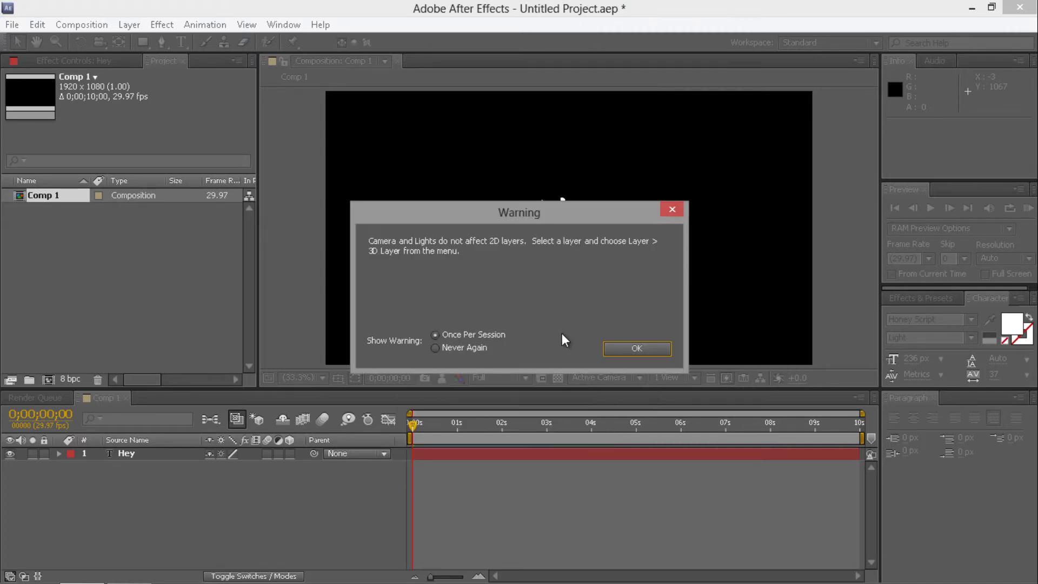
pyautogui.click(644, 347)
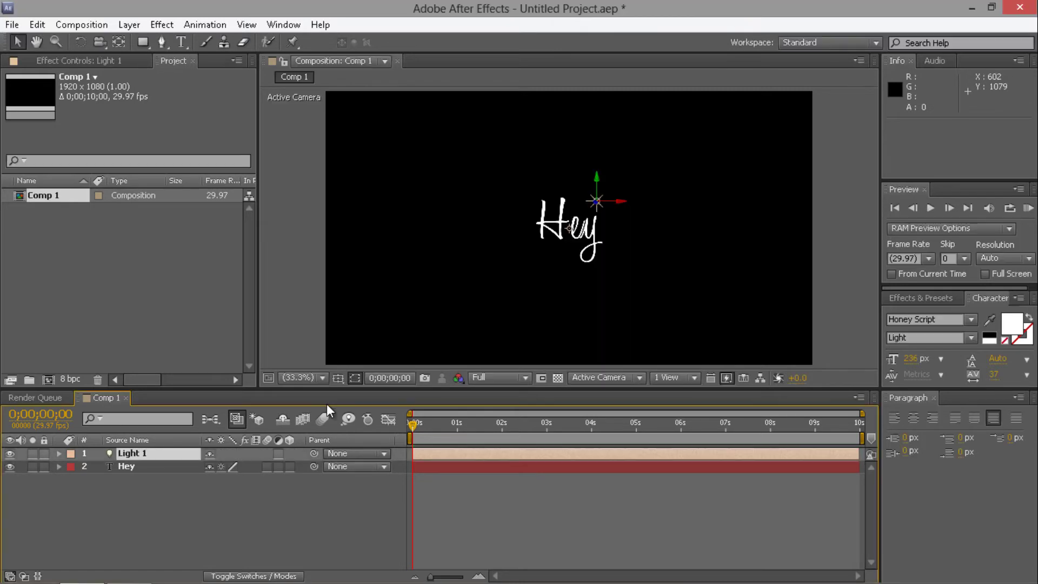
pyautogui.click(159, 502)
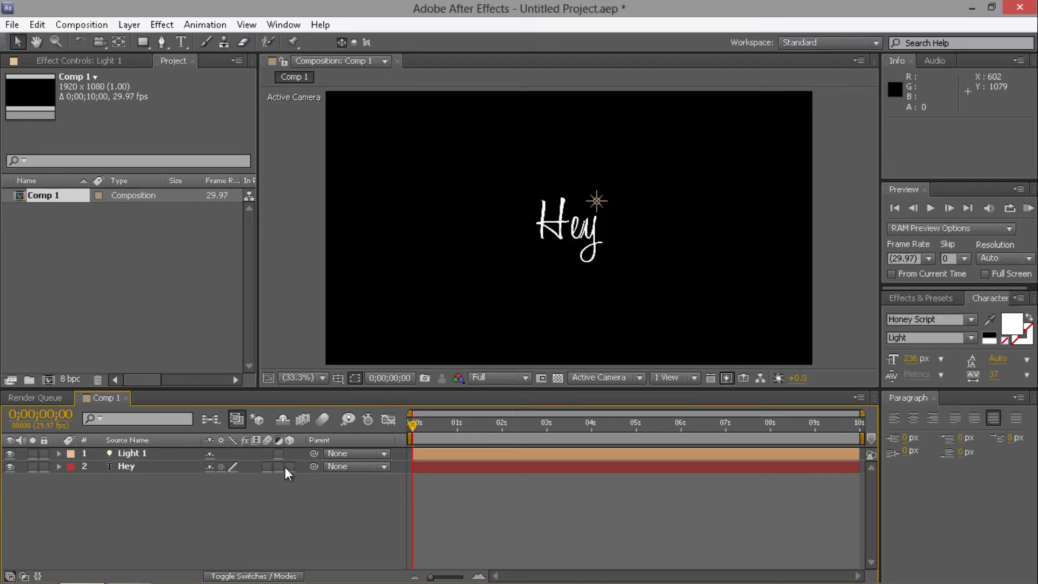
# Turn on the 3D Layer switch for the Hey text layer.
pyautogui.click(124, 466)
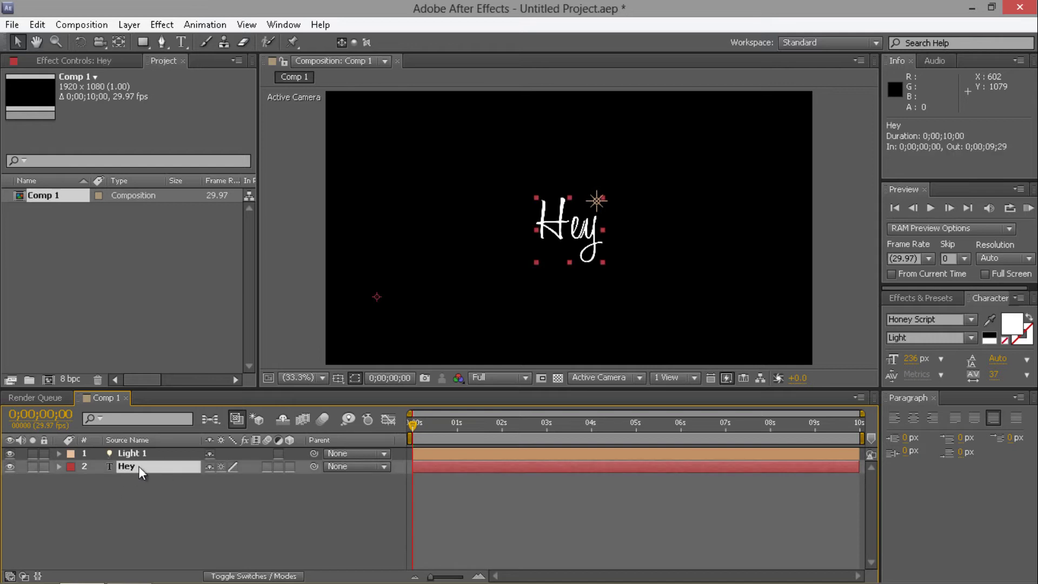
pyautogui.click(289, 467)
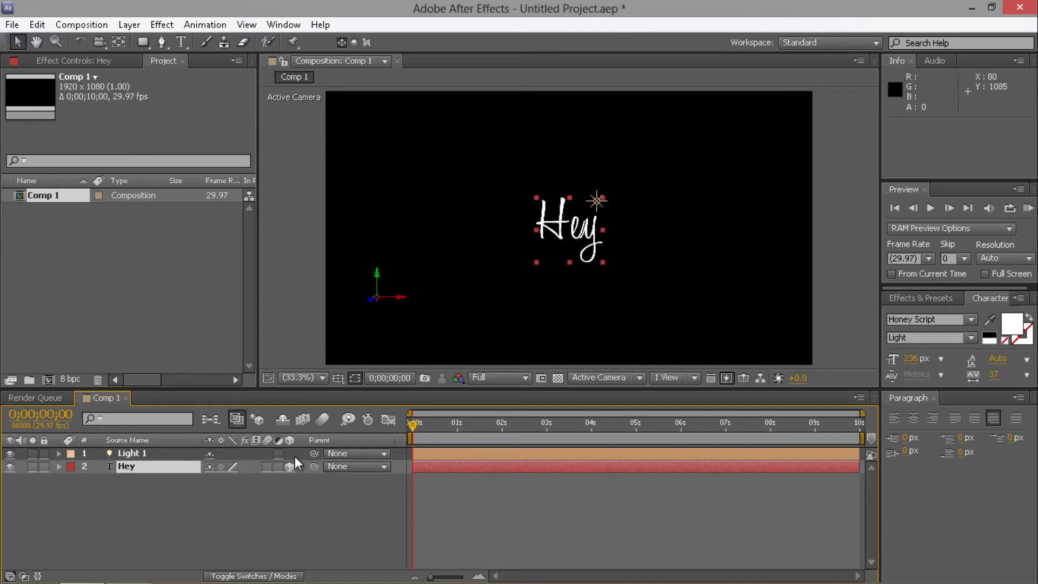
pyautogui.press('/')
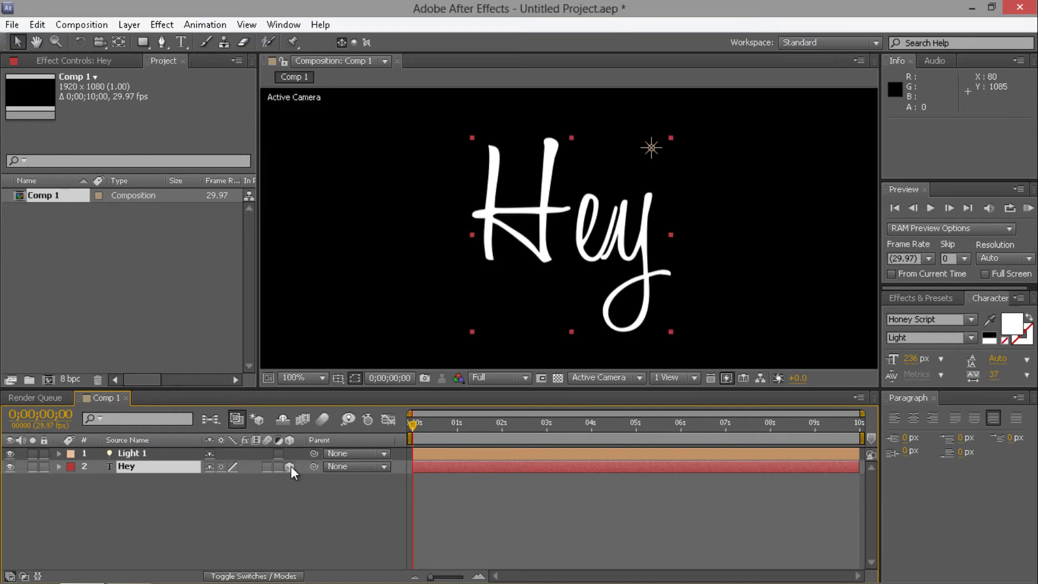
pyautogui.click(291, 466)
pyautogui.click(290, 466)
# Zoom out and fit the whole composition in the viewer.
pyautogui.press(',')
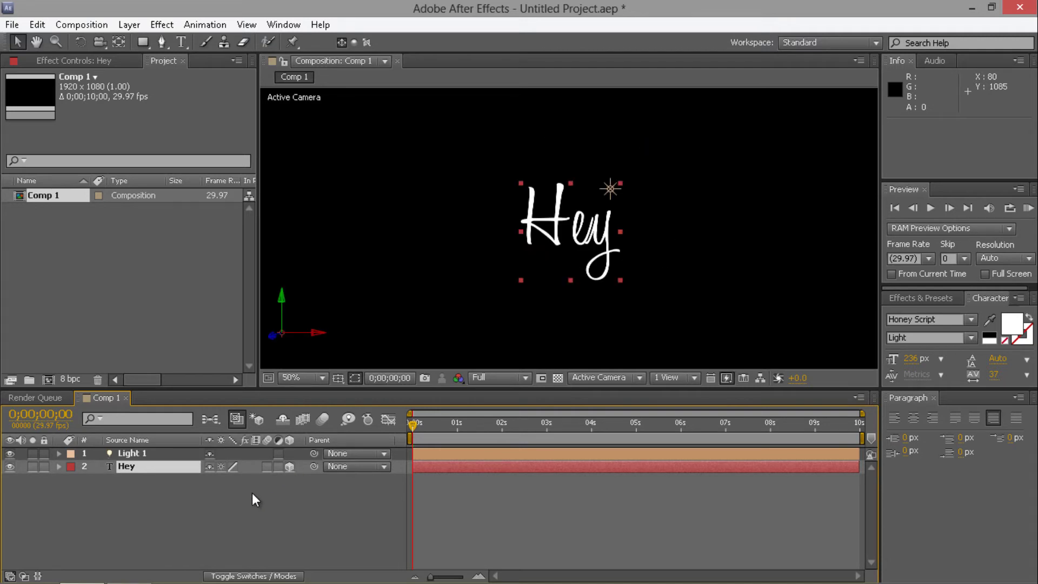
pyautogui.press(',')
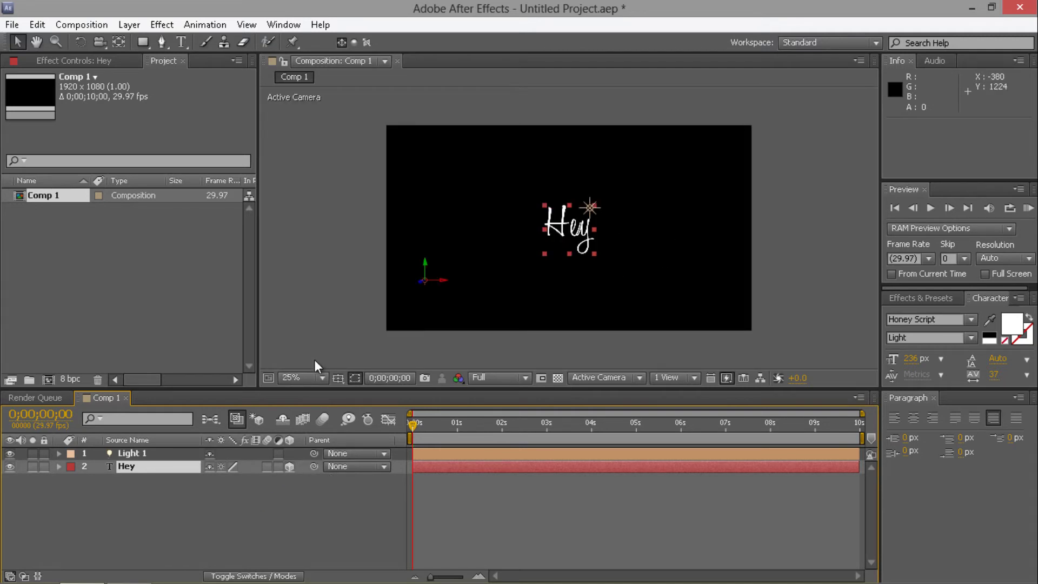
pyautogui.click(318, 376)
pyautogui.click(351, 100)
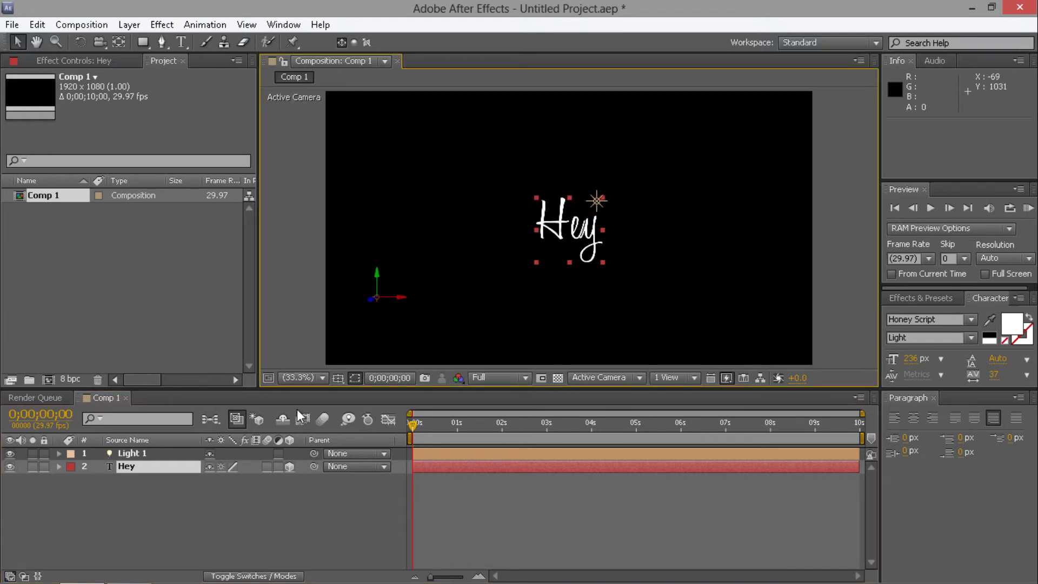
# Scrub the Hey layer's Position Z value to -572, then collapse its properties.
pyautogui.press('p')
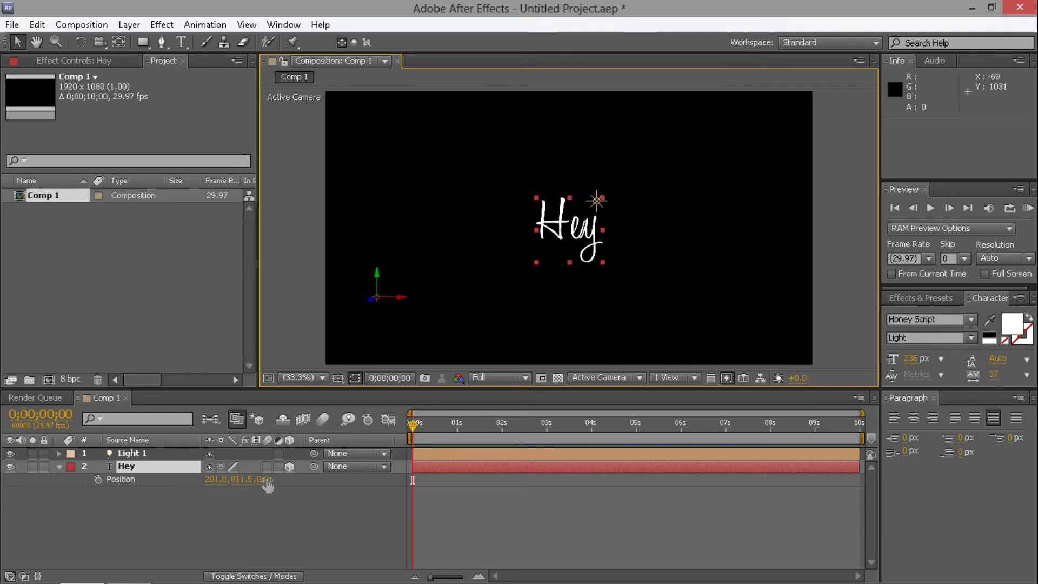
pyautogui.moveTo(265, 482); pyautogui.dragTo(101, 500)
pyautogui.moveTo(270, 480); pyautogui.dragTo(215, 493)
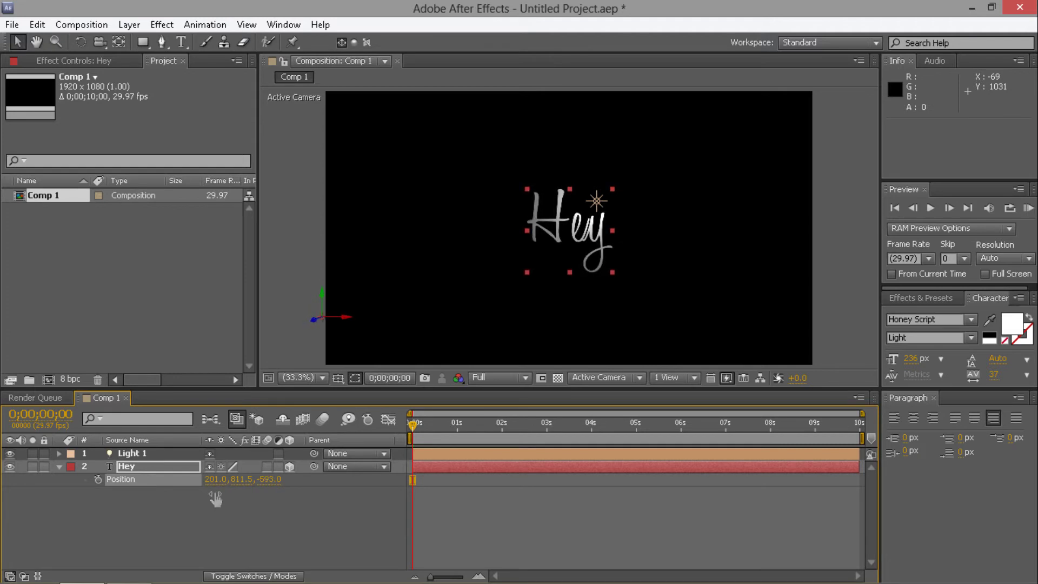
pyautogui.click(303, 210)
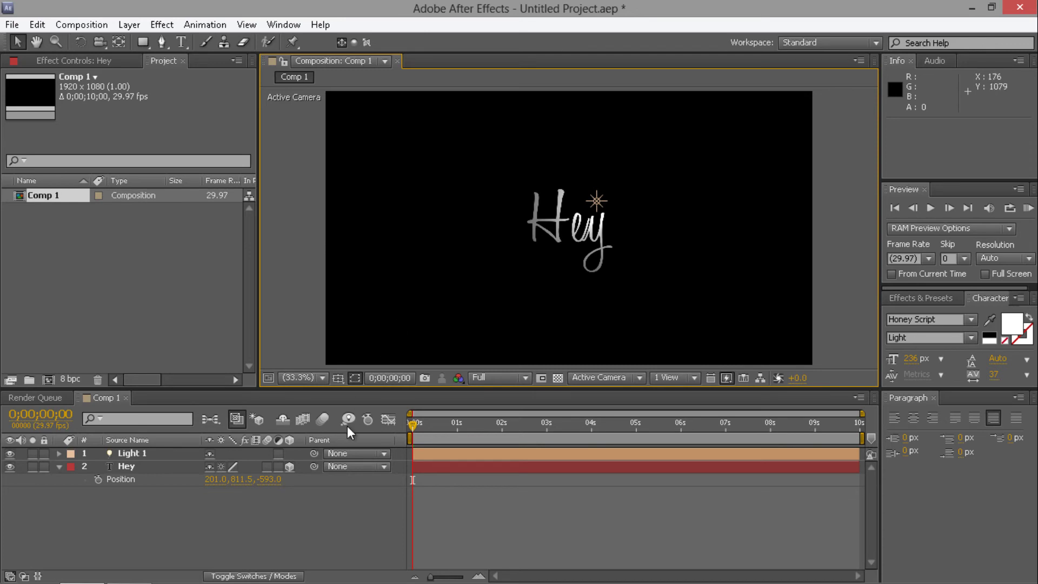
pyautogui.moveTo(277, 482); pyautogui.dragTo(288, 476)
pyautogui.click(303, 199)
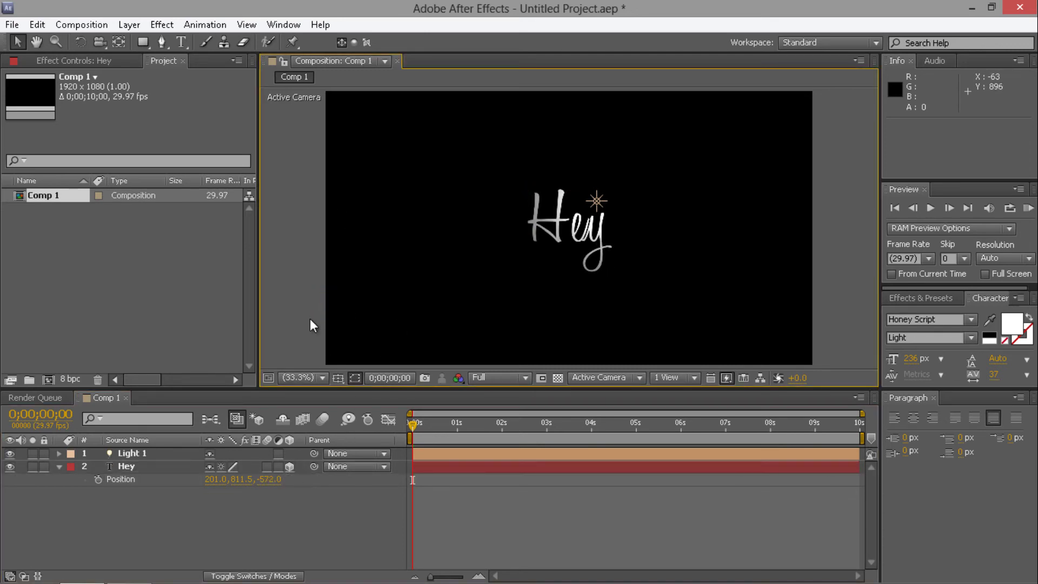
pyautogui.click(58, 466)
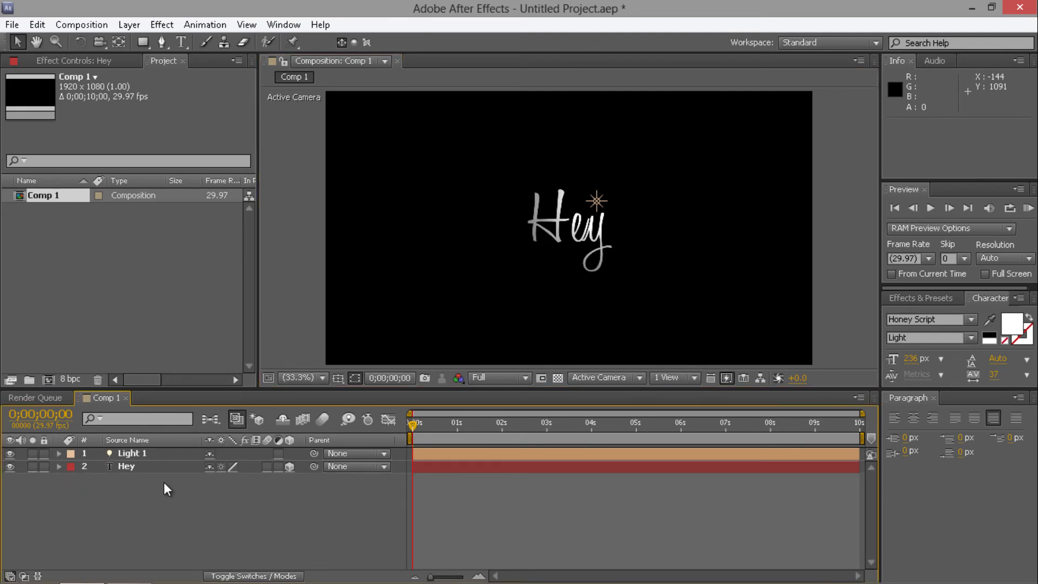
pyautogui.click(153, 466)
pyautogui.click(180, 488)
pyautogui.click(290, 466)
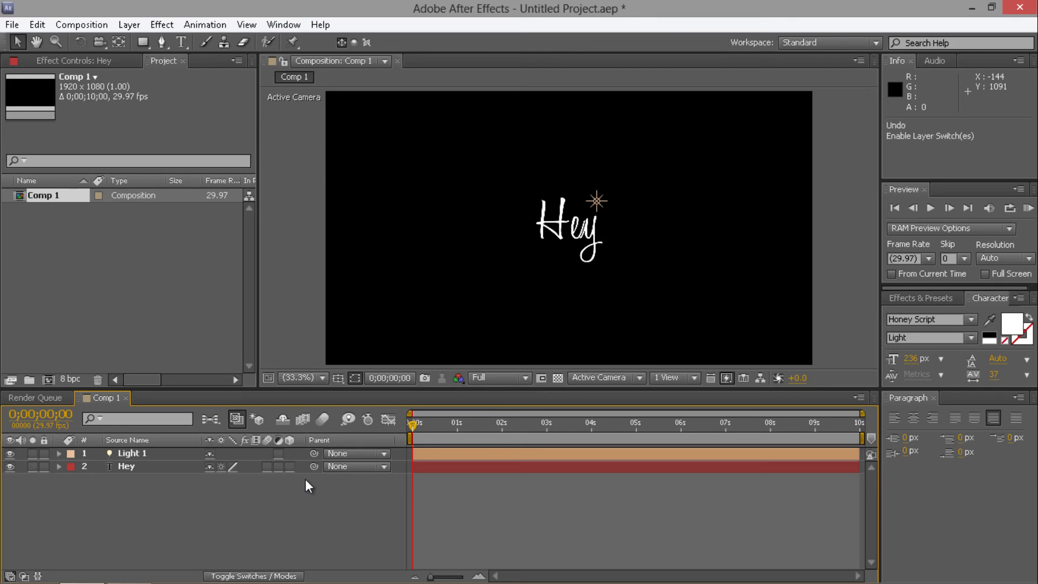
pyautogui.hotkey('ctrl', 'z')
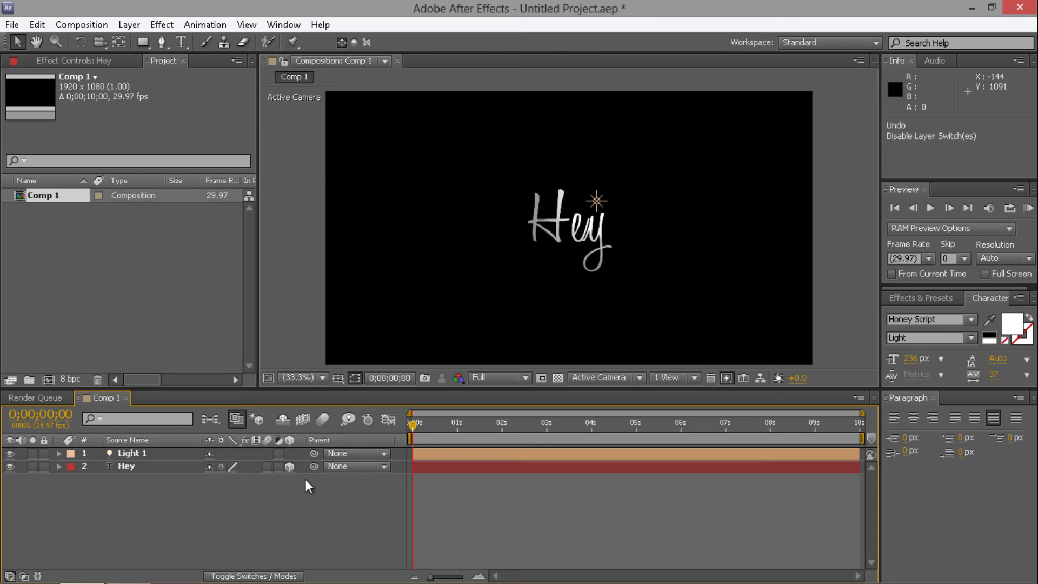
pyautogui.click(159, 456)
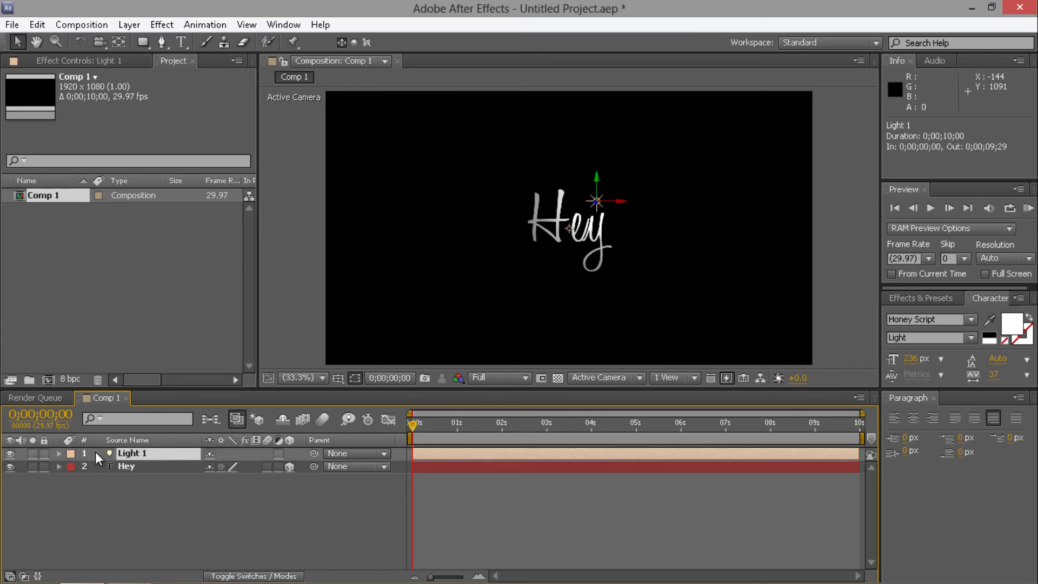
pyautogui.press('Delete')
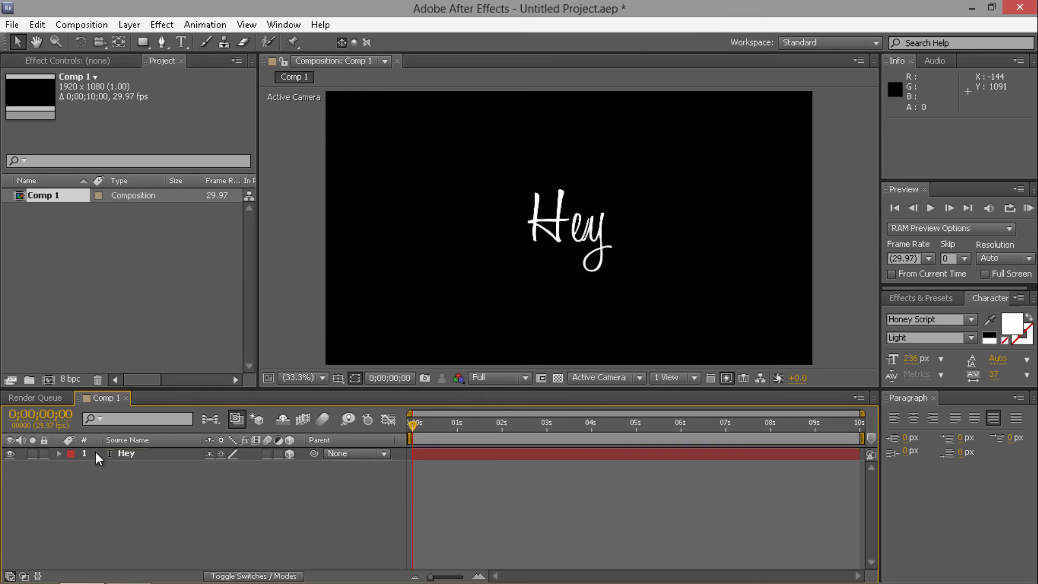
pyautogui.hotkey('ctrl', 'z')
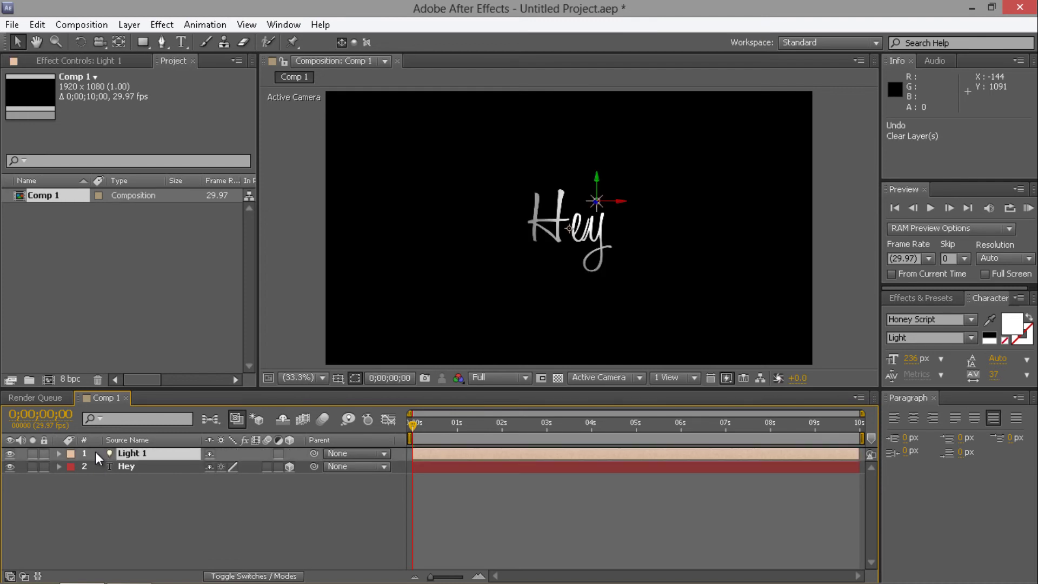
pyautogui.press('Delete')
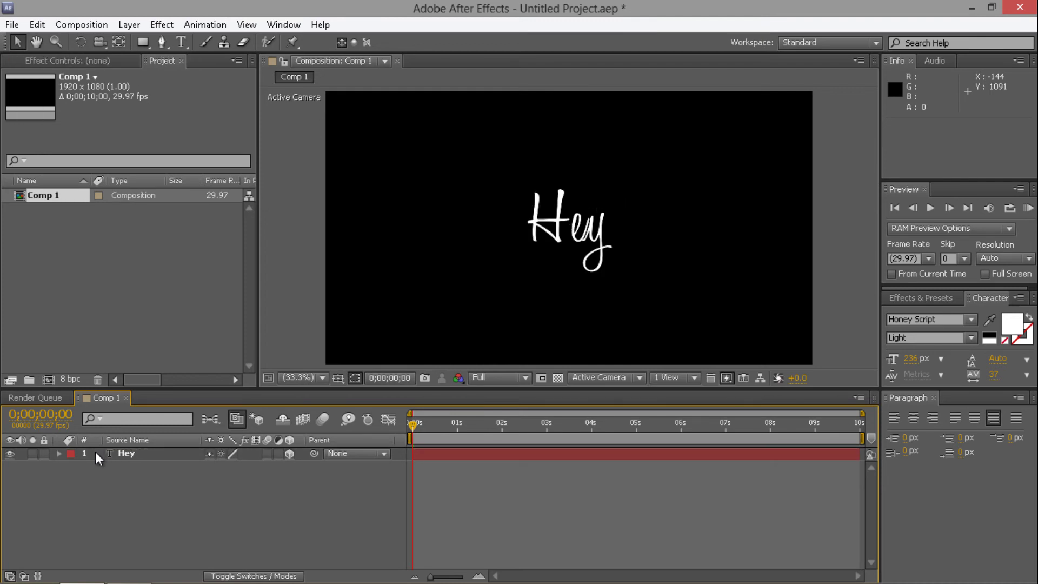
pyautogui.hotkey('ctrl', 'z')
pyautogui.press('Delete')
pyautogui.press('/')
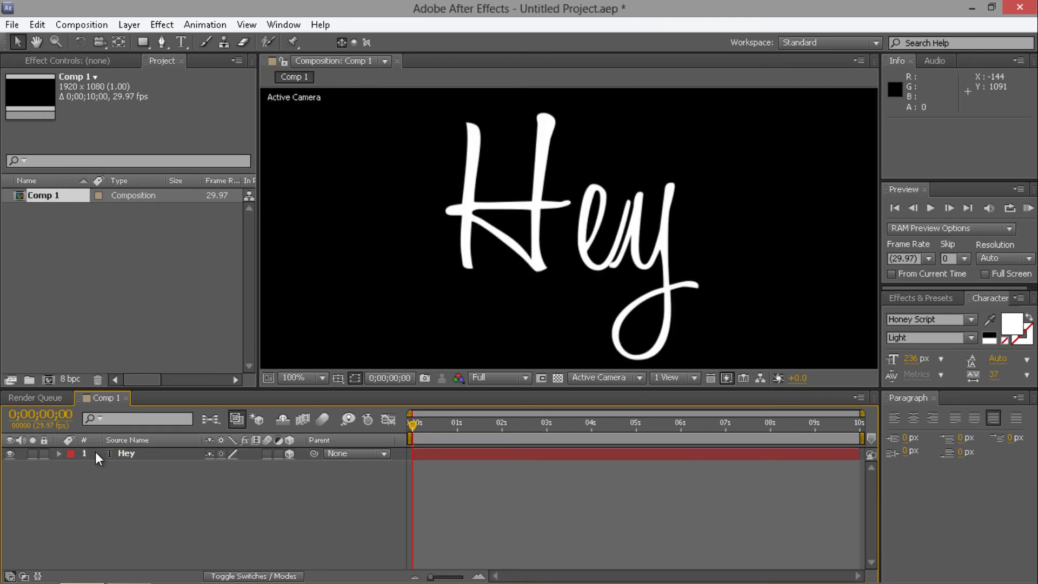
pyautogui.hotkey('ctrl', 'z')
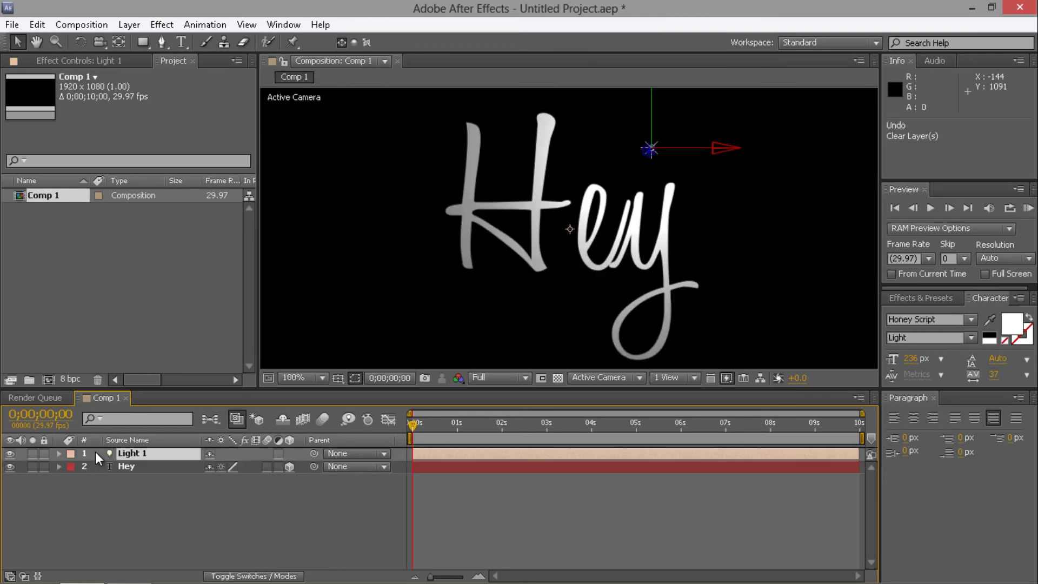
pyautogui.hotkey('ctrl', 'shift', 'z')
pyautogui.hotkey('ctrl', 'z')
pyautogui.press(',')
pyautogui.press(',')
pyautogui.press(',')
pyautogui.press(',')
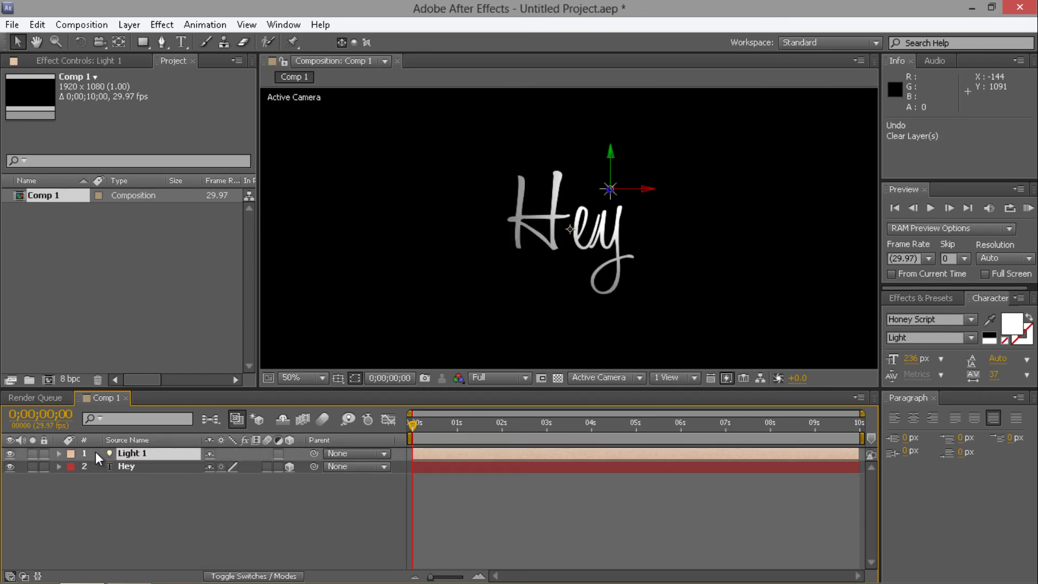
# Fit the composition in the viewer and deselect the light.
pyautogui.click(322, 377)
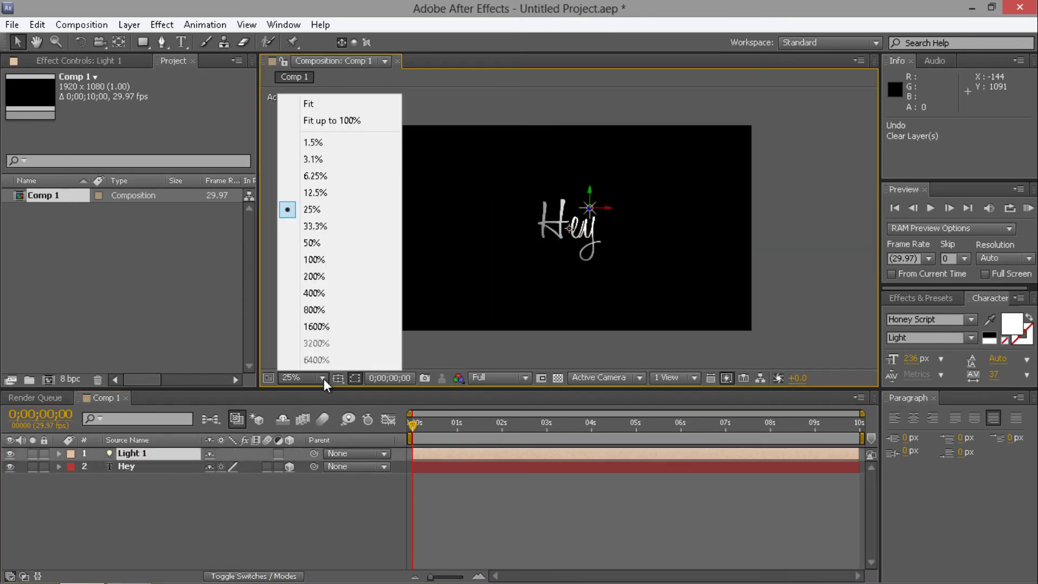
pyautogui.click(347, 103)
pyautogui.click(307, 177)
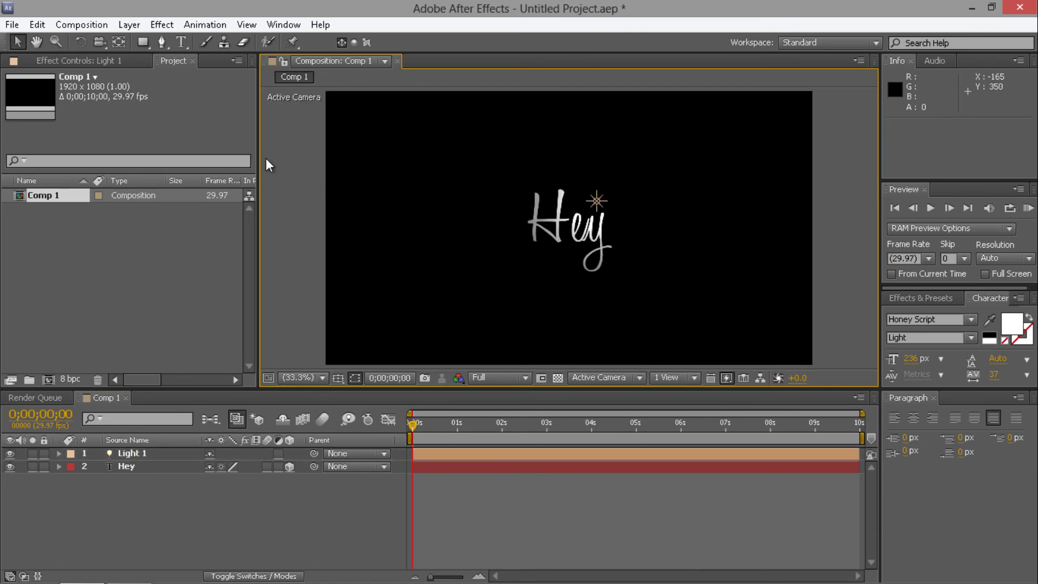
# Add a comp-size Dark Royal Blue Solid 1 and move it below the Hey layer.
pyautogui.click(142, 28)
pyautogui.moveTo(158, 36)
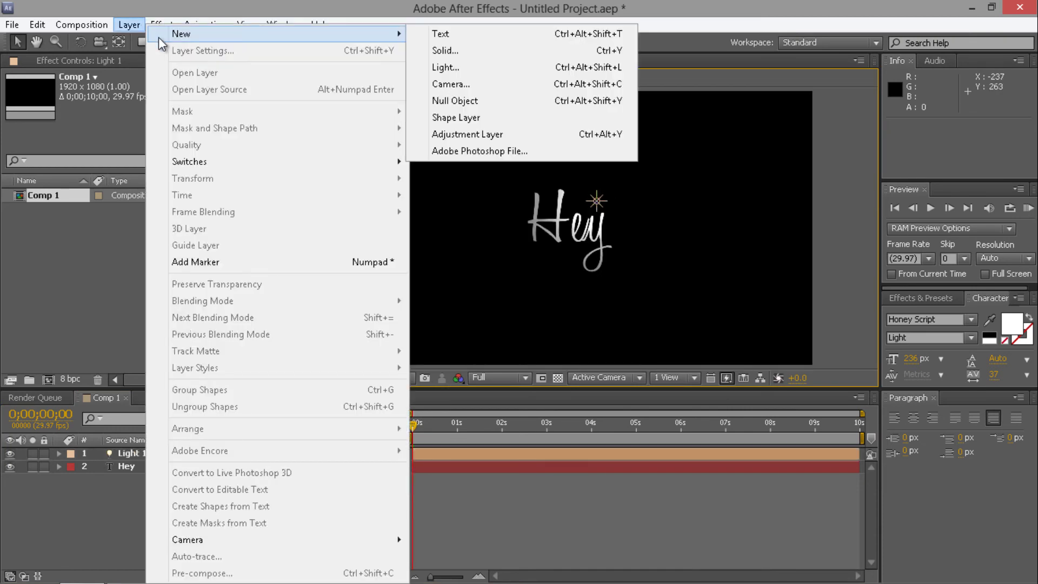
pyautogui.click(429, 49)
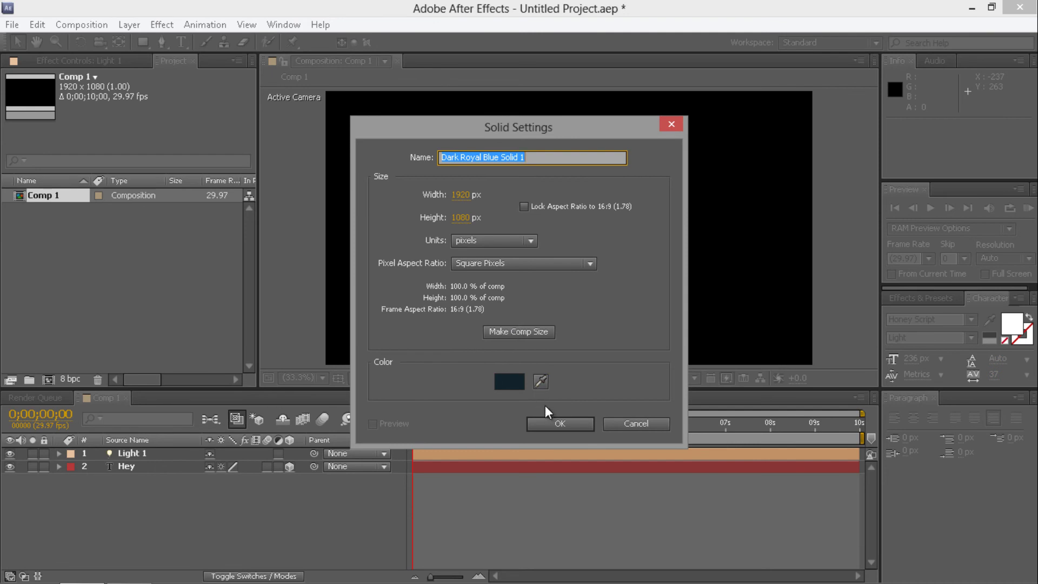
pyautogui.click(550, 422)
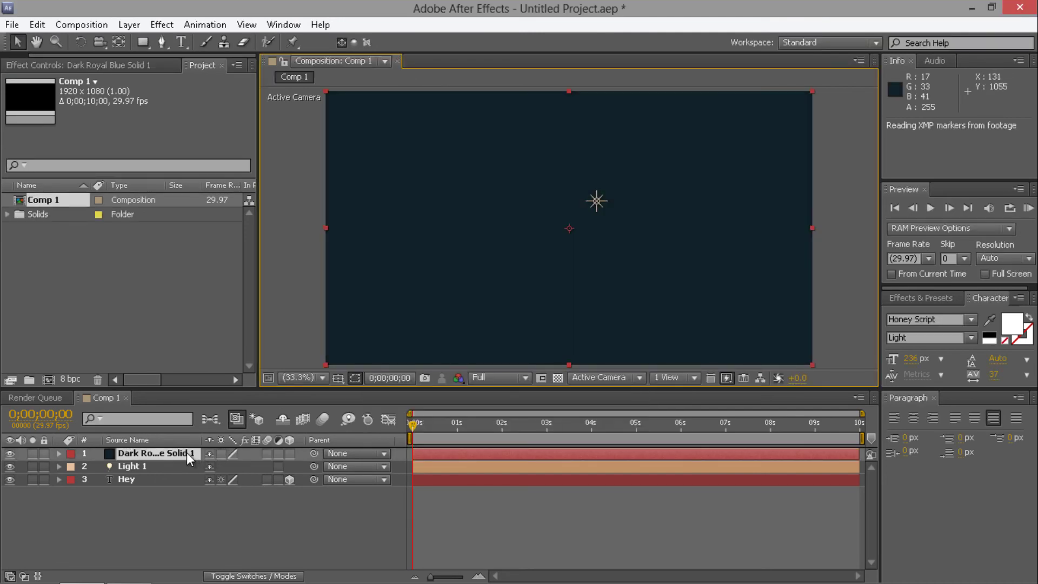
pyautogui.moveTo(186, 453); pyautogui.dragTo(183, 500)
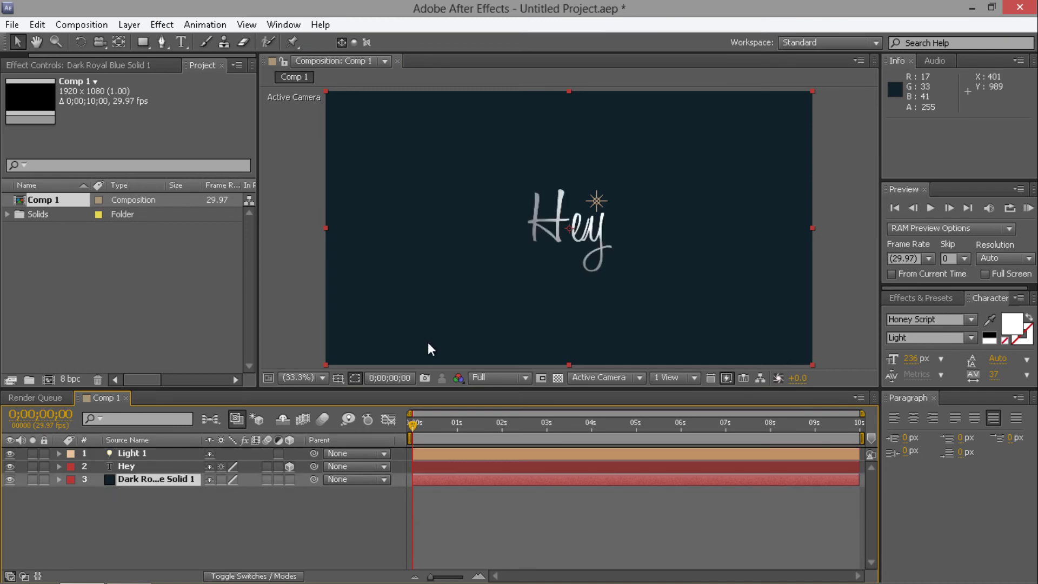
# Make the blue solid 3D and move Light 1 to 875, 439, -666.7 above the H.
pyautogui.click(292, 480)
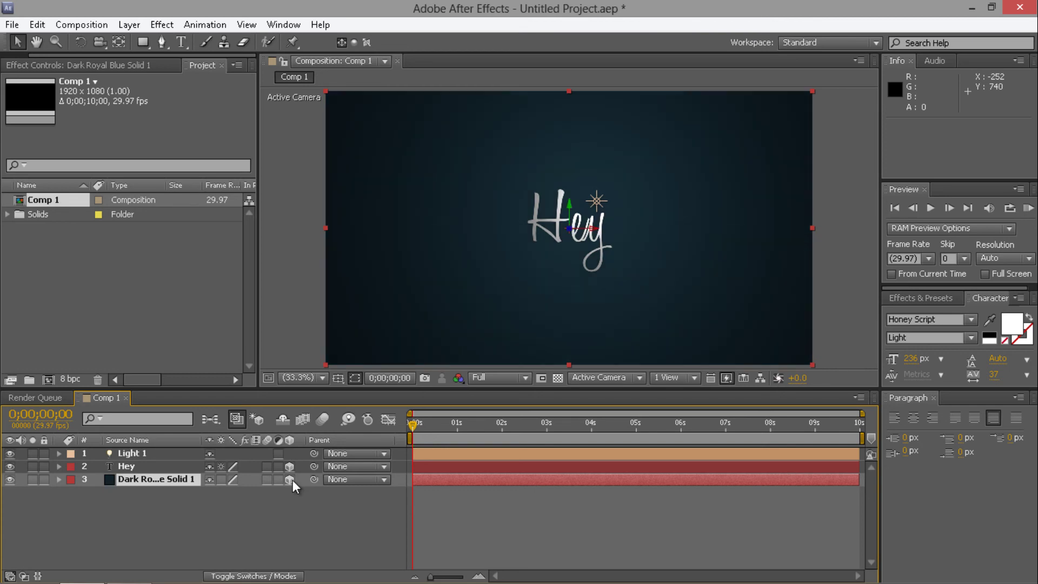
pyautogui.click(164, 454)
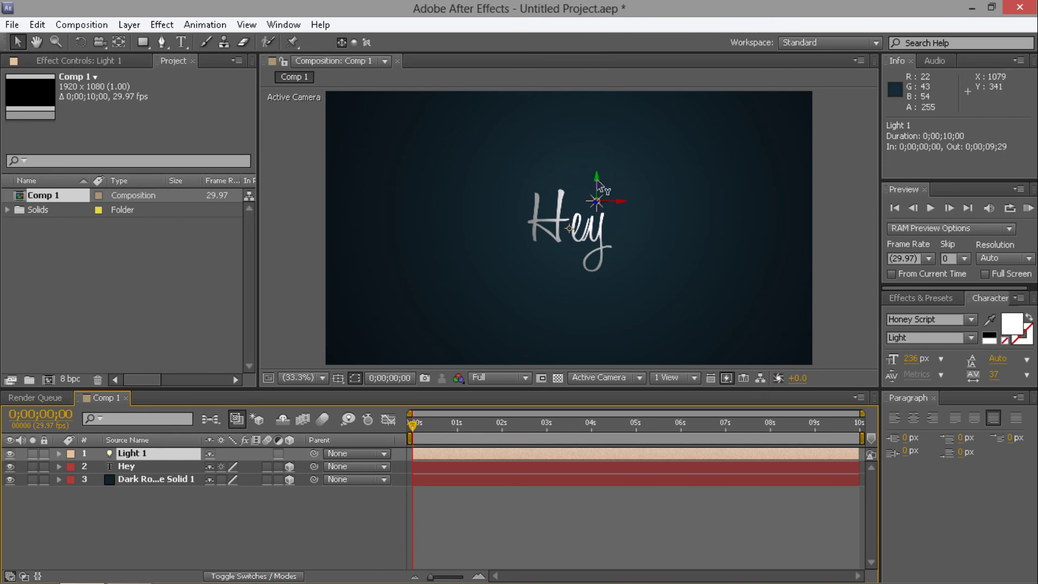
pyautogui.moveTo(596, 189); pyautogui.dragTo(513, 208)
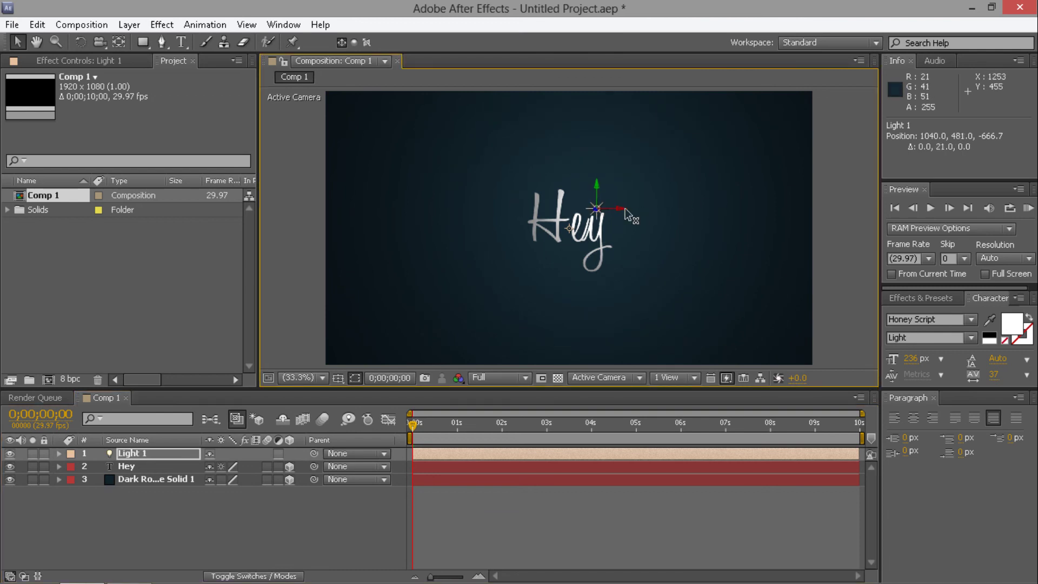
pyautogui.moveTo(621, 209); pyautogui.dragTo(580, 242)
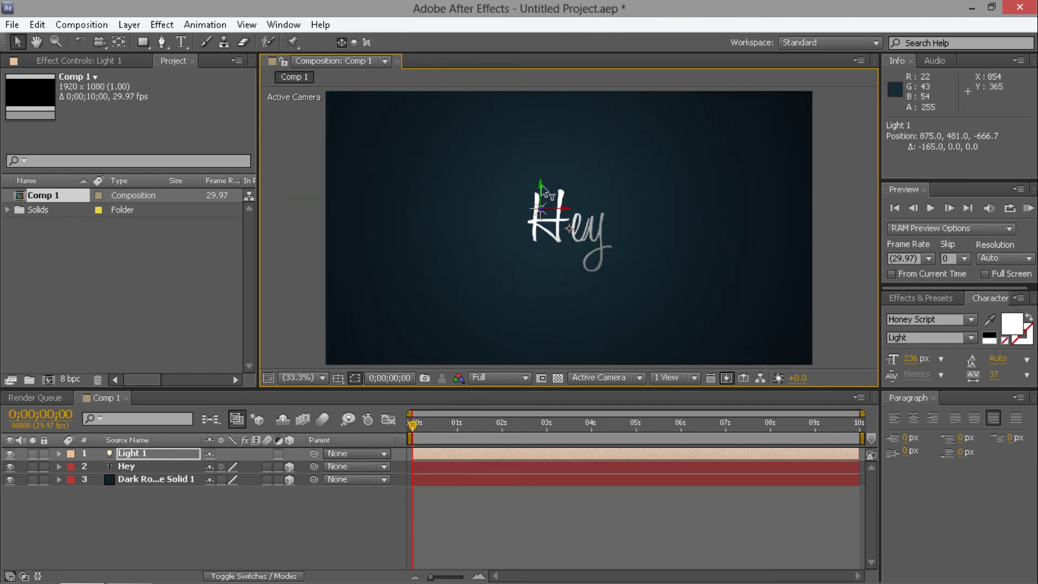
pyautogui.moveTo(545, 192); pyautogui.dragTo(545, 177)
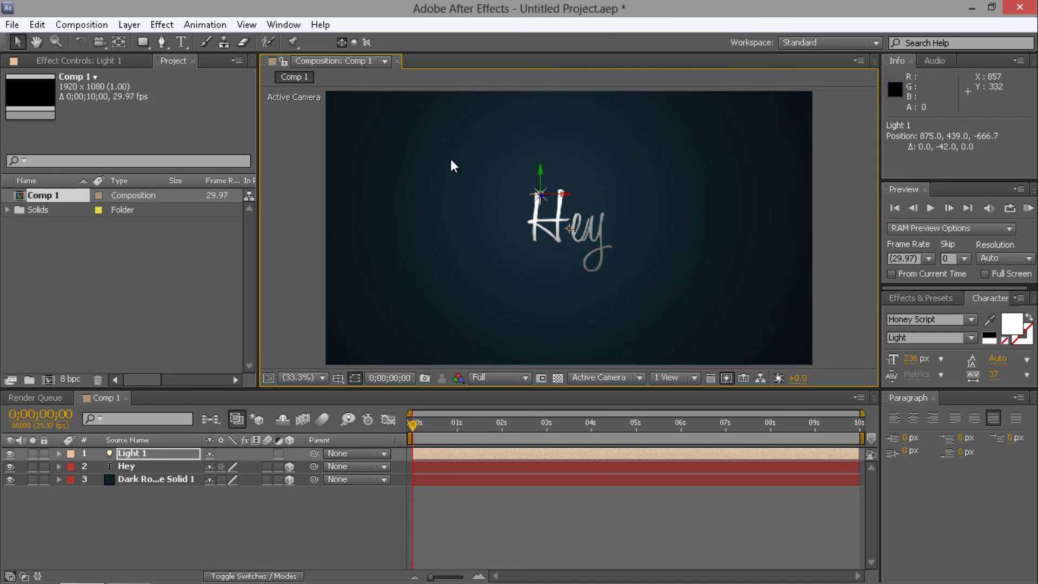
pyautogui.click(316, 140)
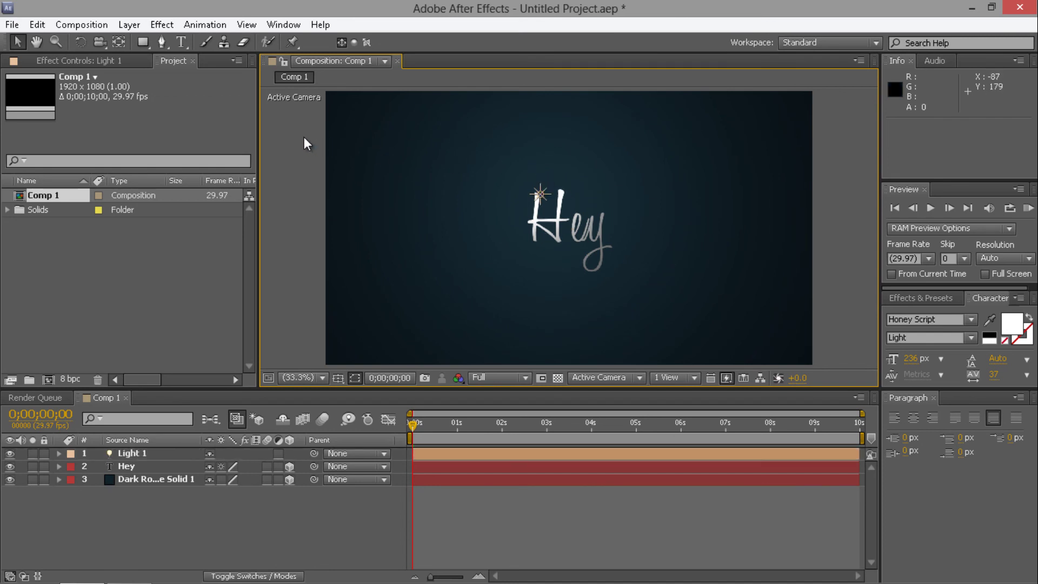